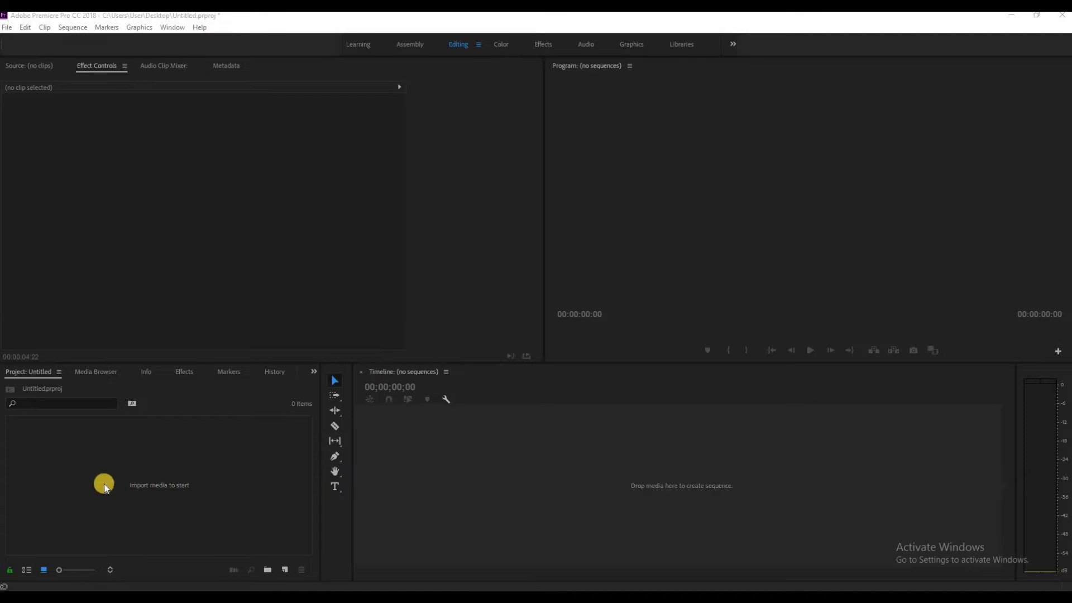
- Import the video Beach - 3998 from the Nature folder into the project
double_click(120, 479)
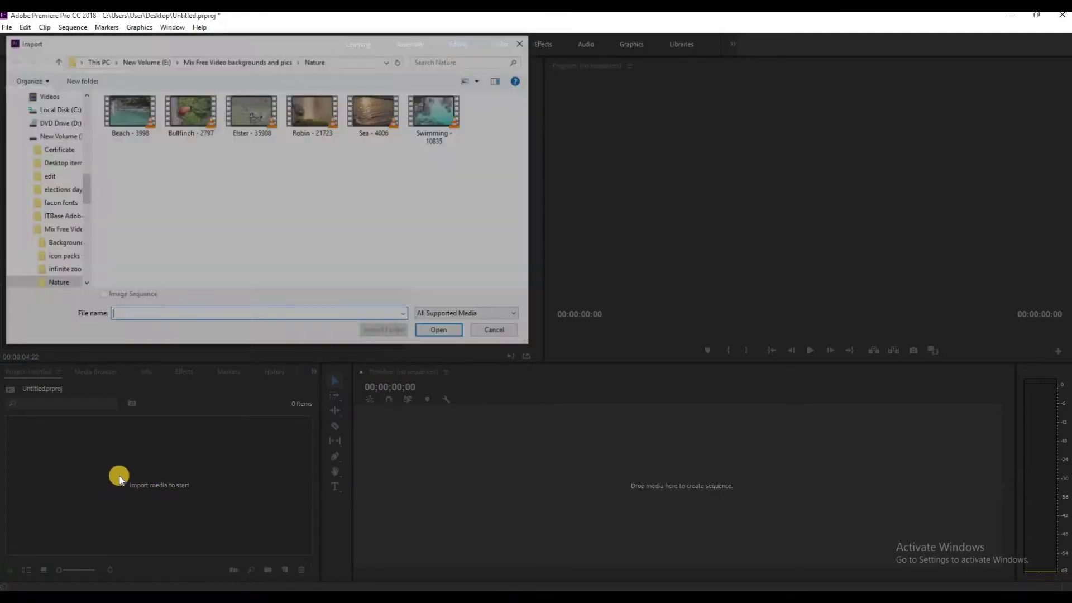
left_click(134, 114)
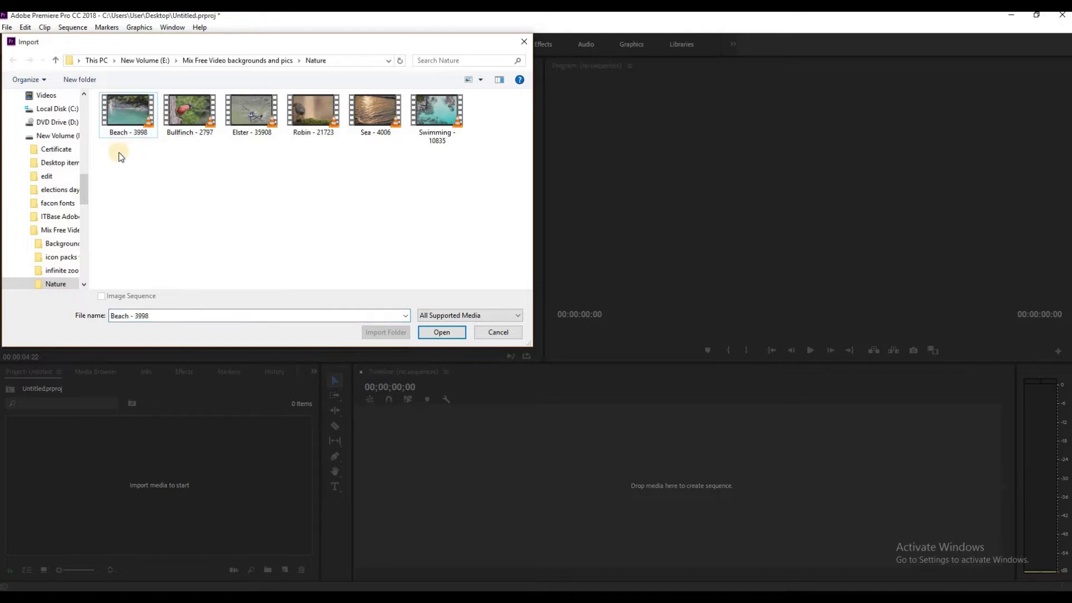
left_click(202, 133, "ctrl")
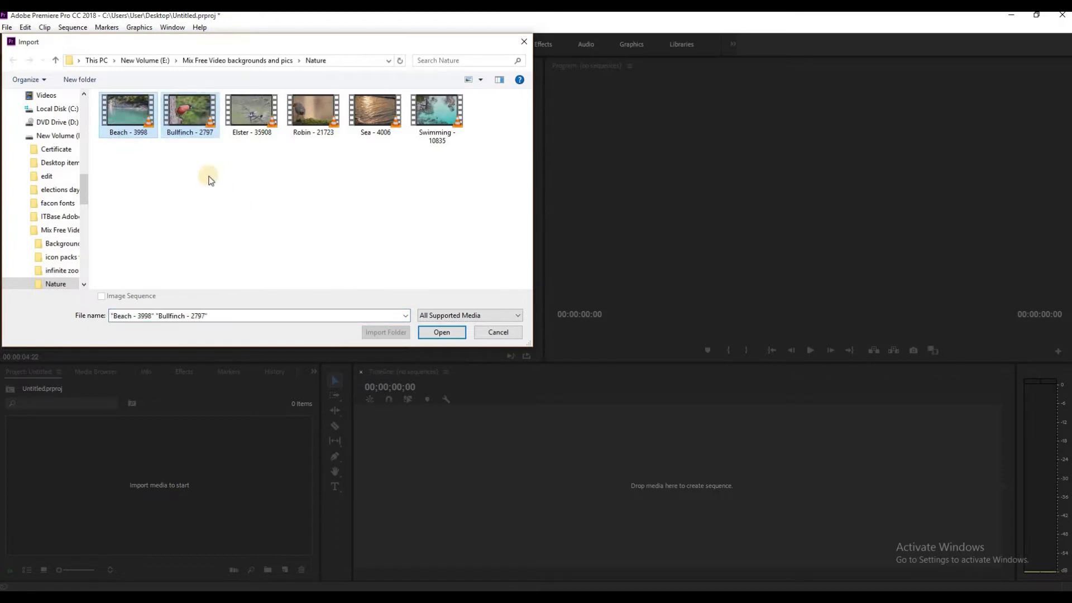
left_click(136, 109)
left_click(435, 331)
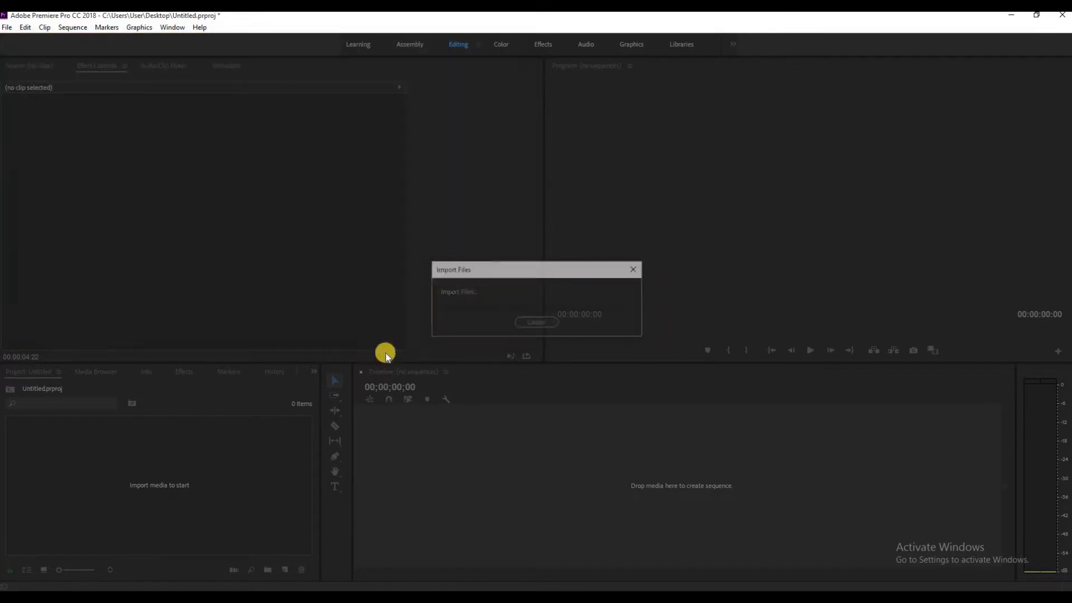
- Import the video Bullfinch - 2797 from the Nature folder into the project
left_click(198, 468)
right_click(198, 468)
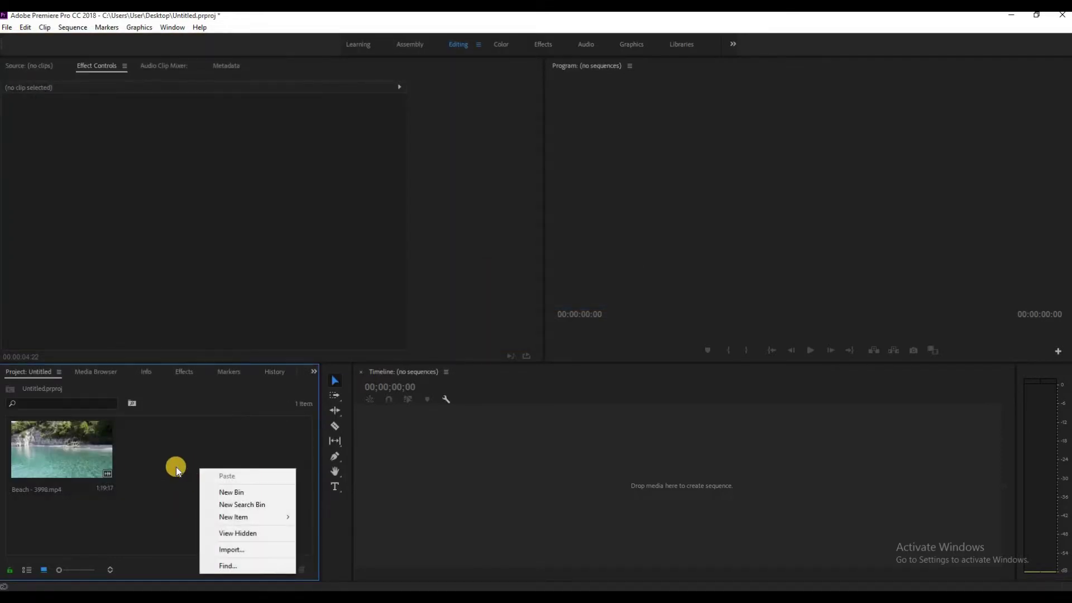
double_click(176, 467)
left_click(192, 102)
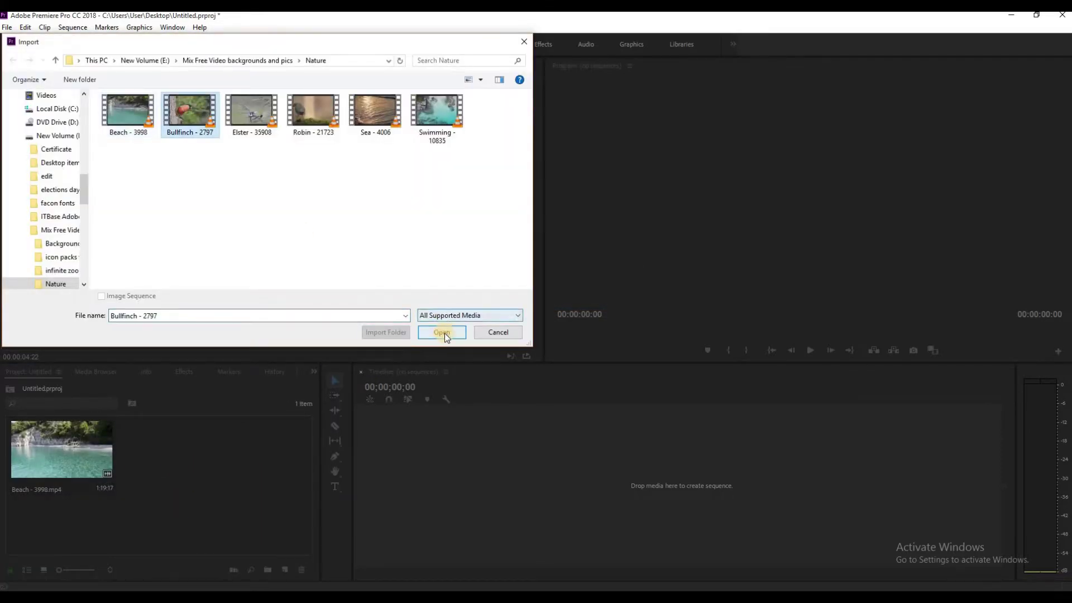
left_click(445, 333)
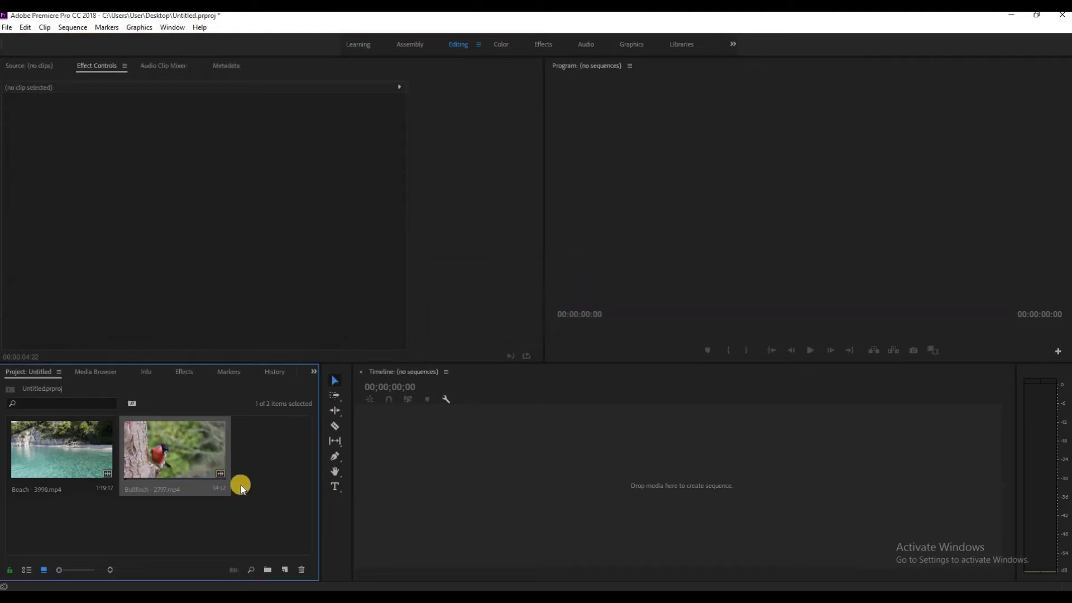
left_click_drag(161, 447, 433, 472)
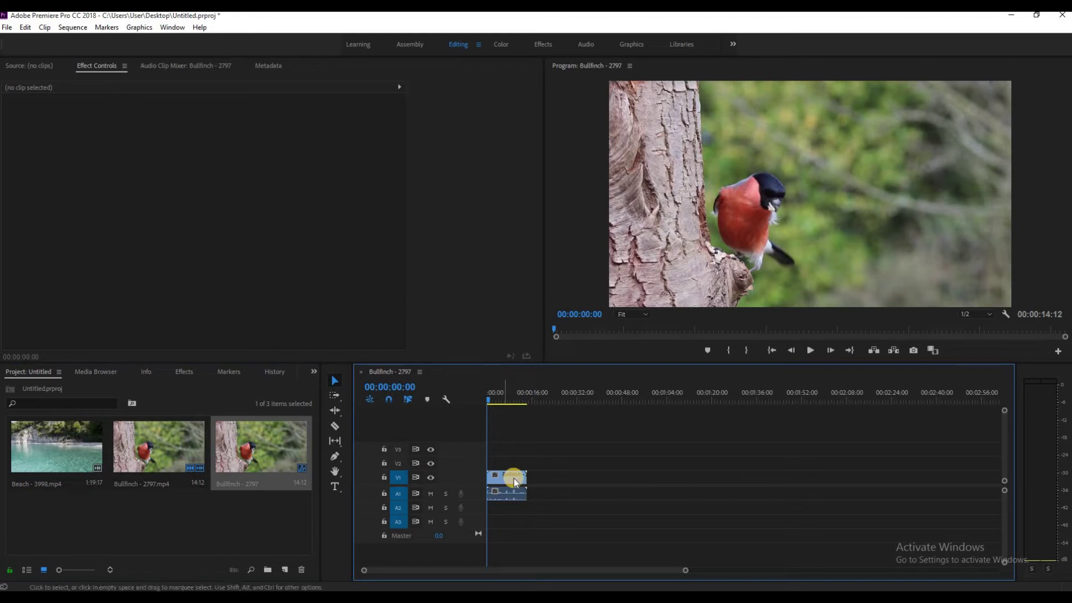
left_click_drag(686, 572, 579, 577)
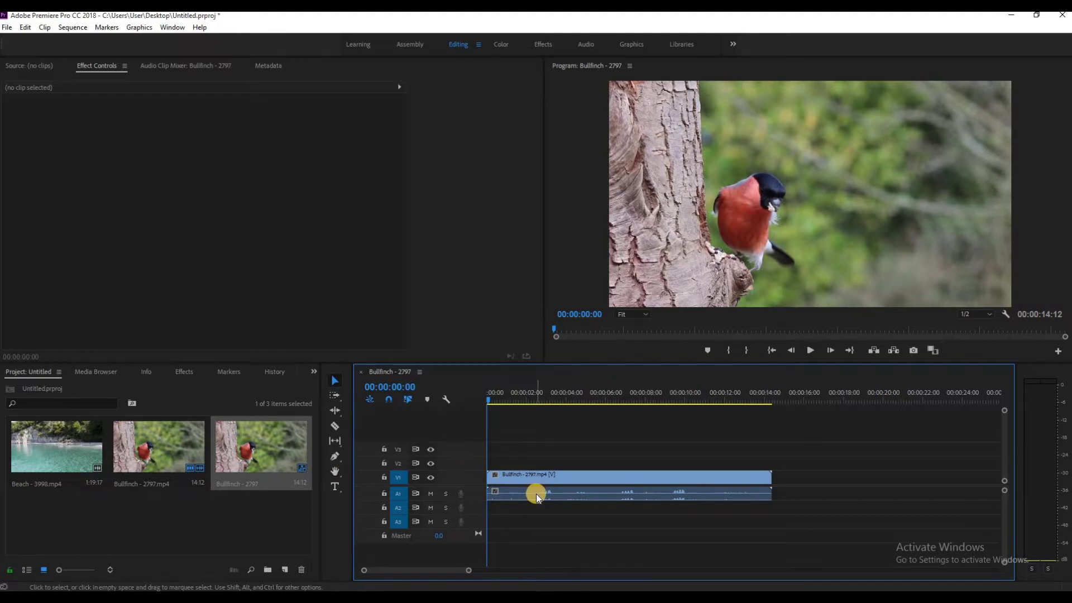
left_click_drag(802, 445, 558, 531)
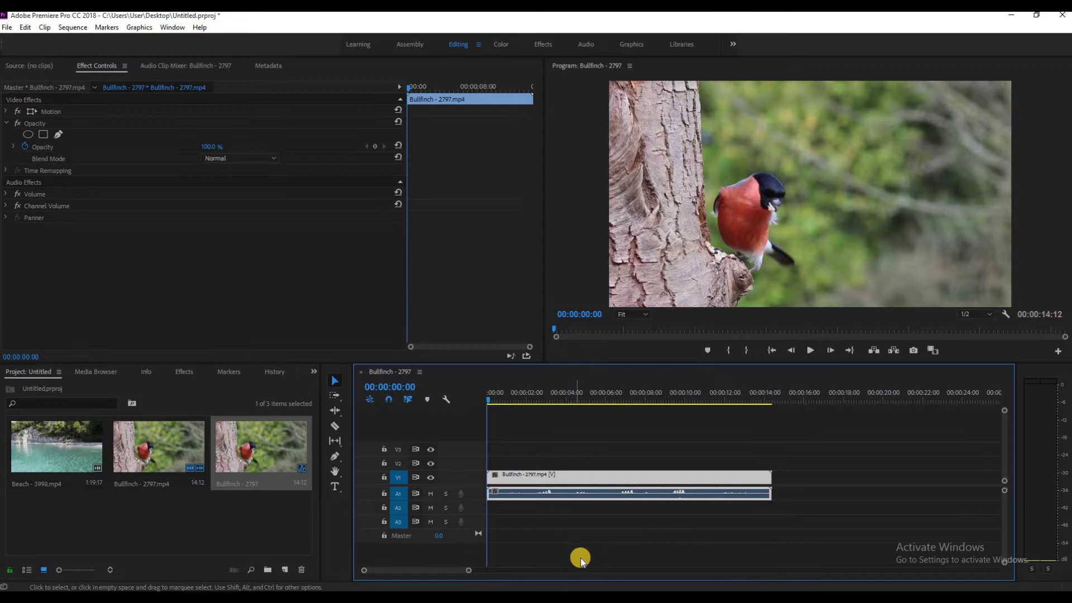
left_click(601, 538)
left_click_drag(578, 481, 575, 510)
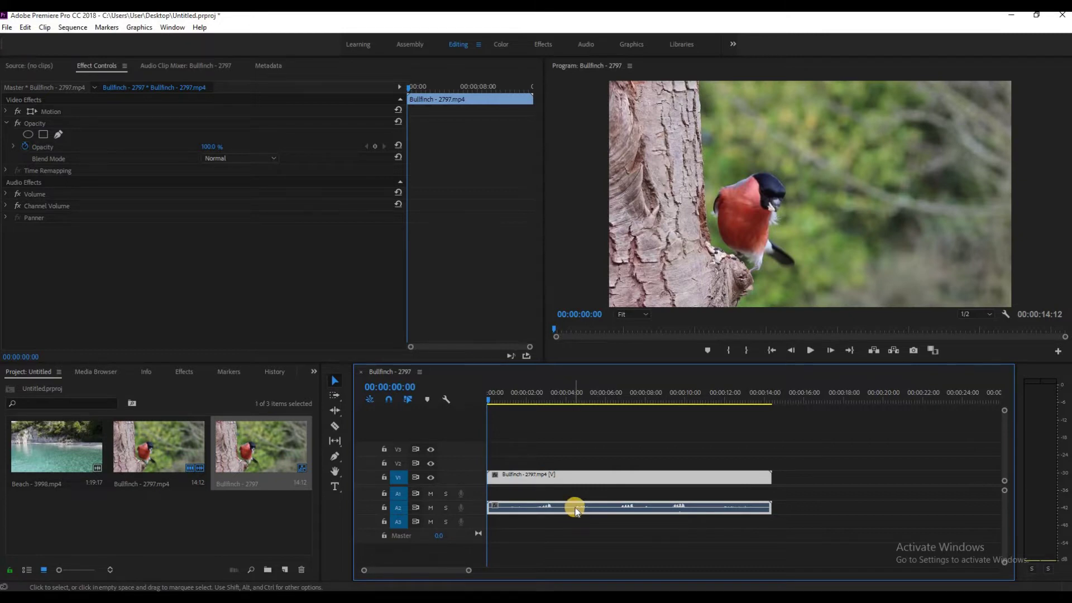
key("Delete")
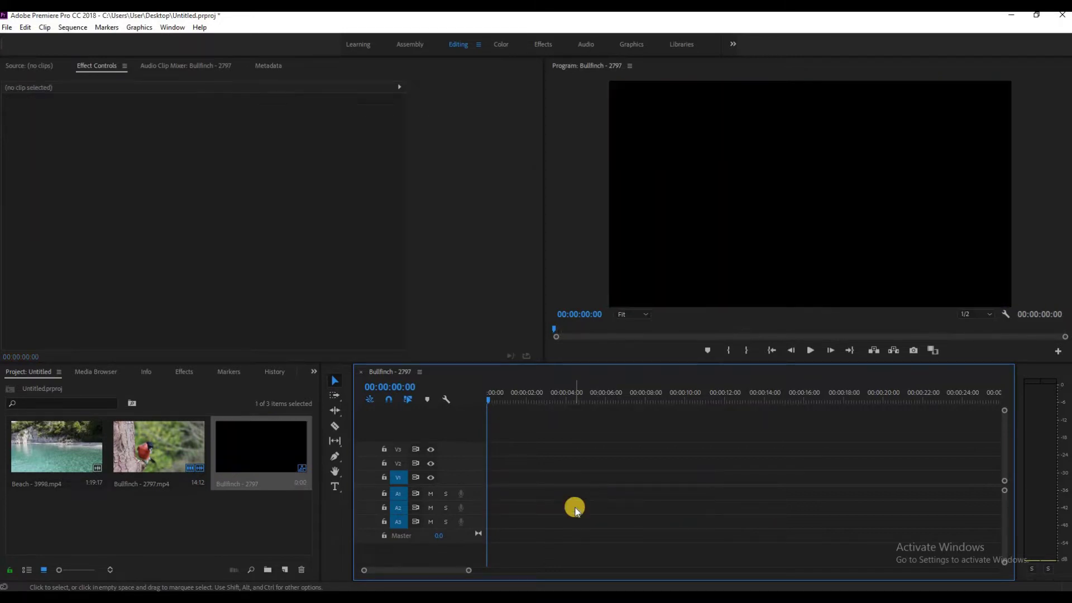
right_click(243, 448)
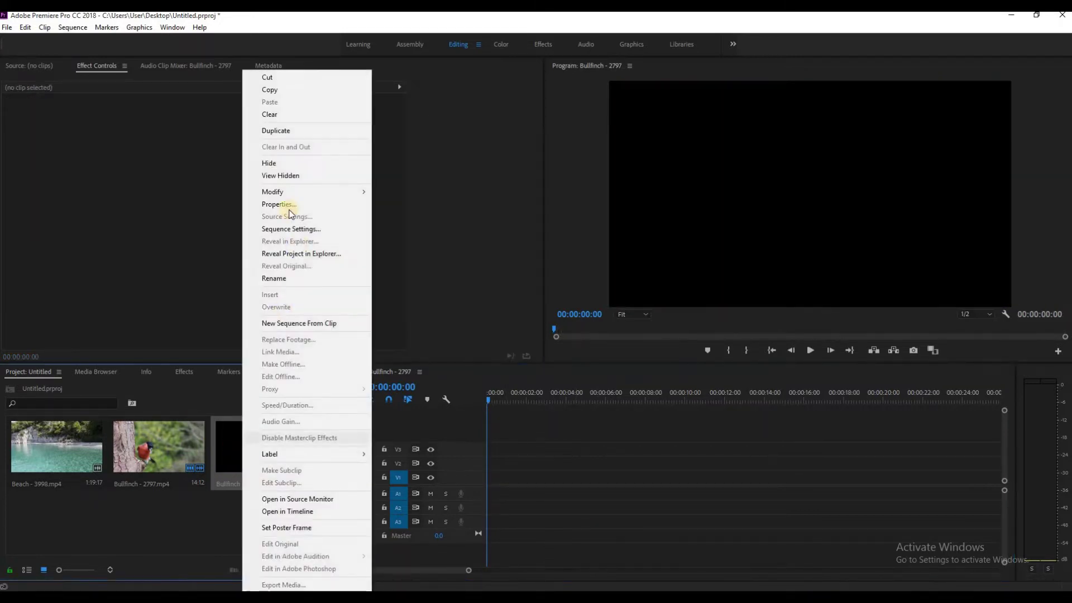
left_click(270, 114)
- Create a sequence from Bullfinch - 2797.mp4 and unlink the clip's video and audio on the timeline
left_click_drag(172, 441, 409, 471)
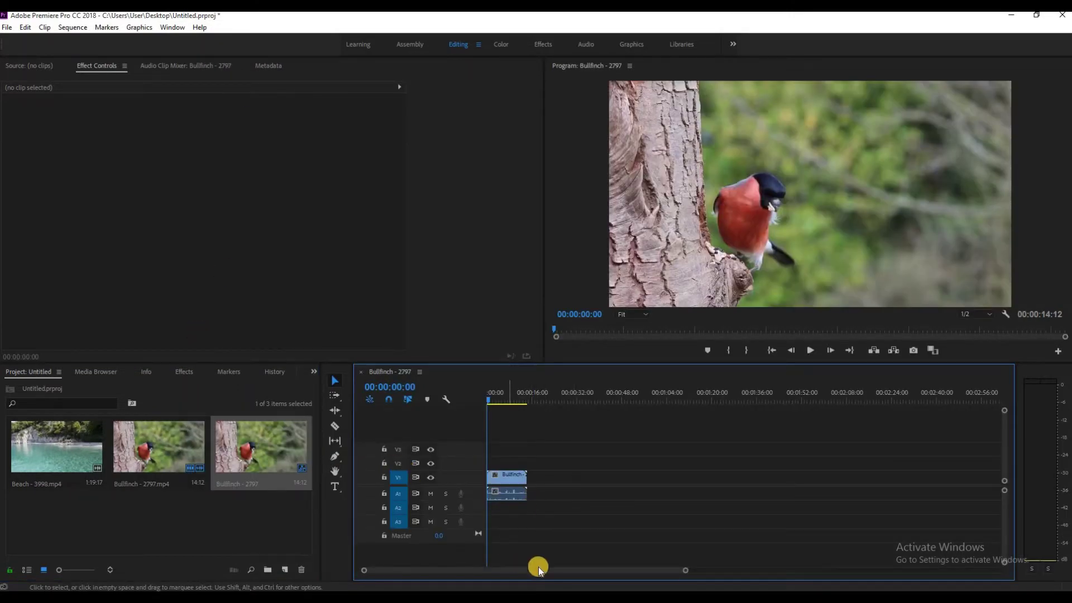
left_click_drag(686, 570, 578, 574)
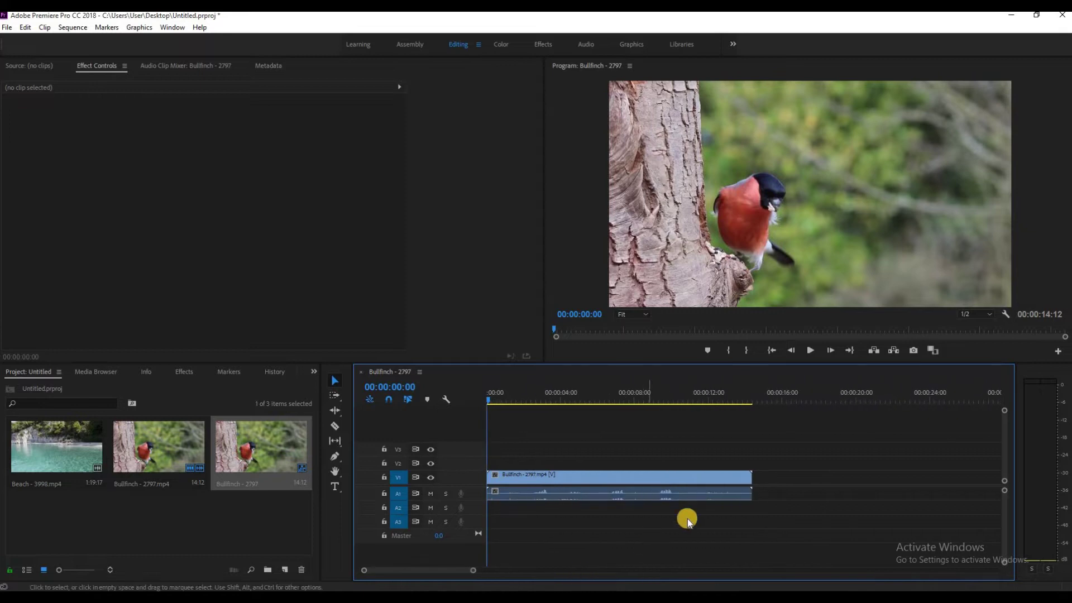
left_click(685, 495)
right_click(681, 491)
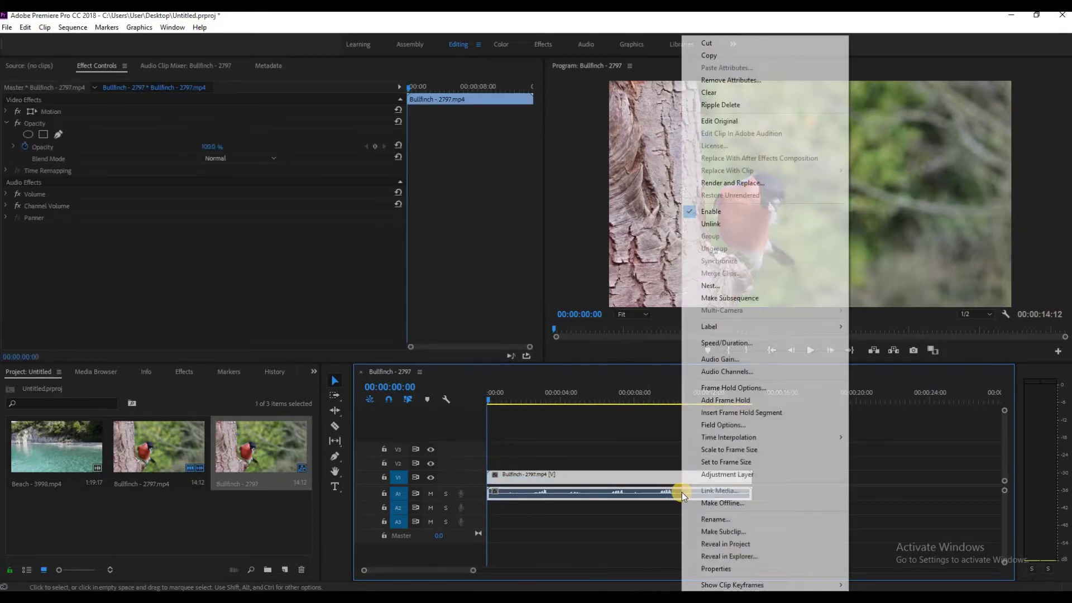
left_click(715, 224)
- Delete the unlinked Bullfinch audio from track A1, keeping the video clip
left_click(618, 524)
left_click(615, 497)
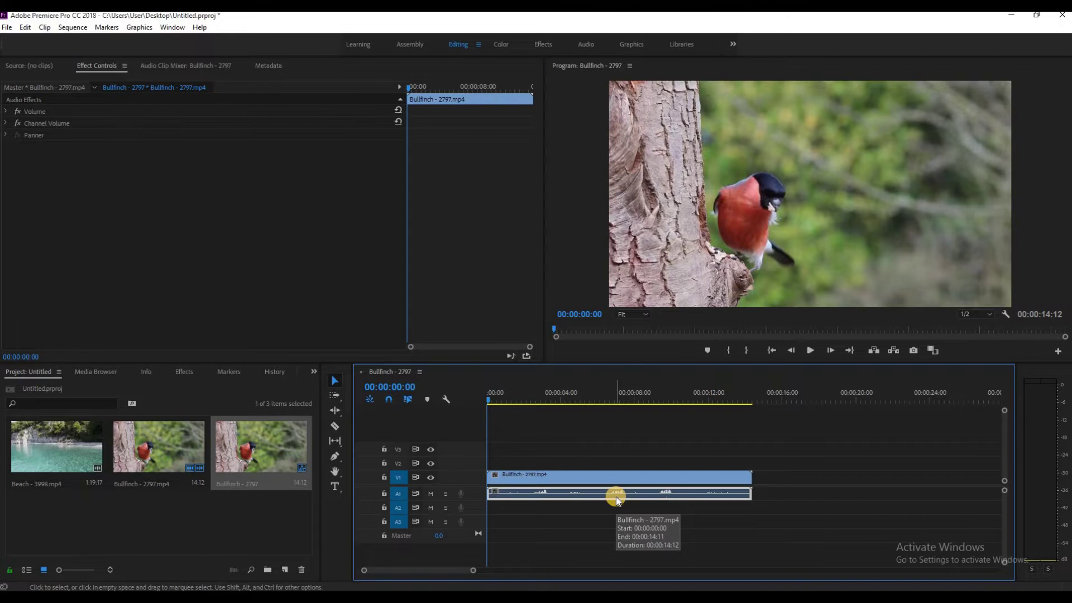
key("Delete")
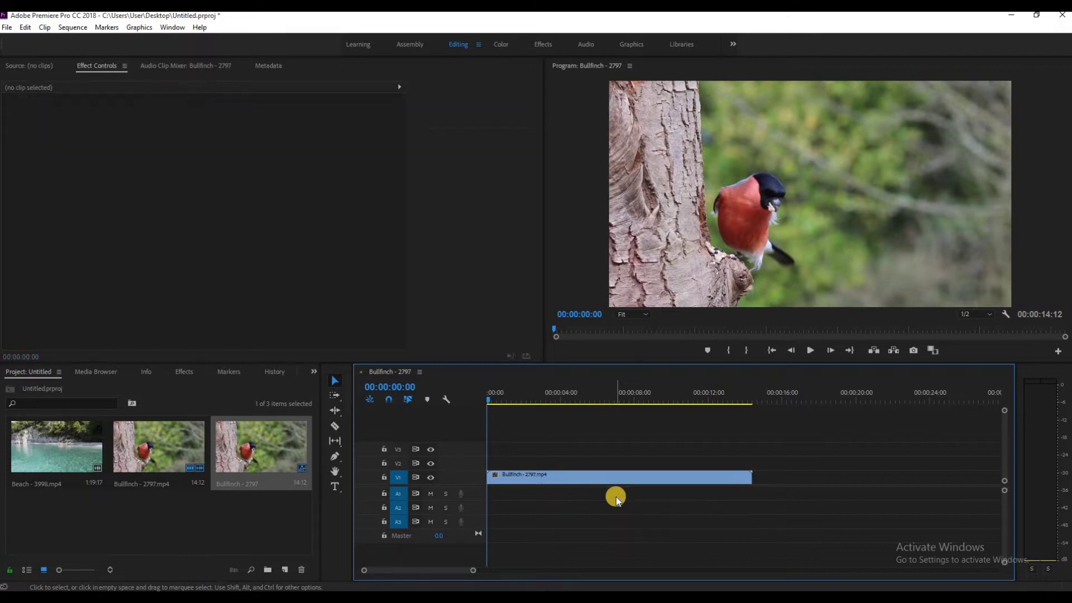
- Enlarge the height of video track V1 and turn off the video thumbnails on the timeline
double_click(463, 478)
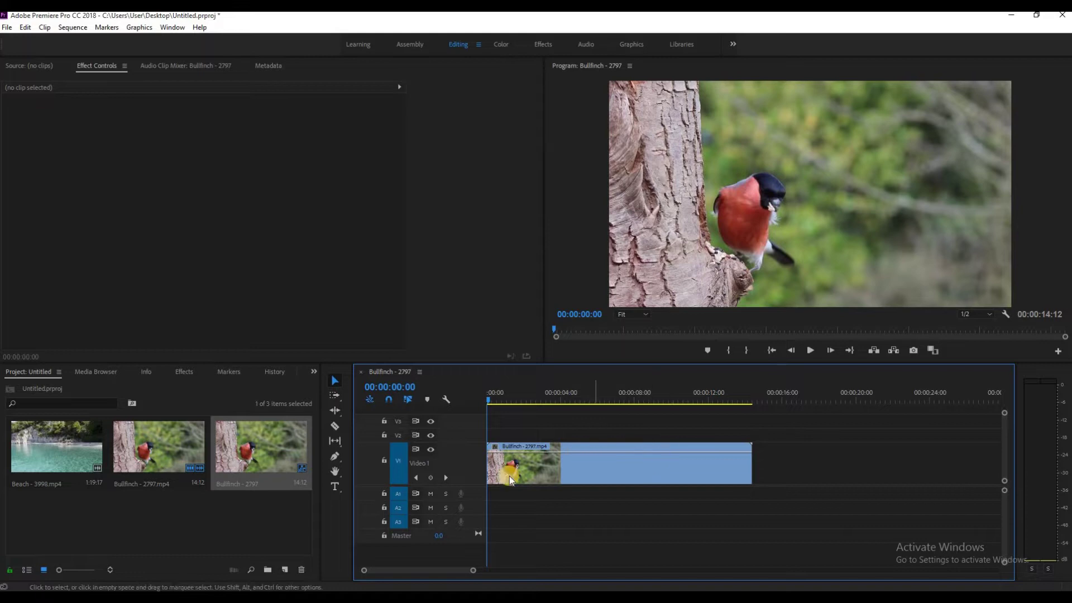
left_click_drag(470, 499, 469, 519)
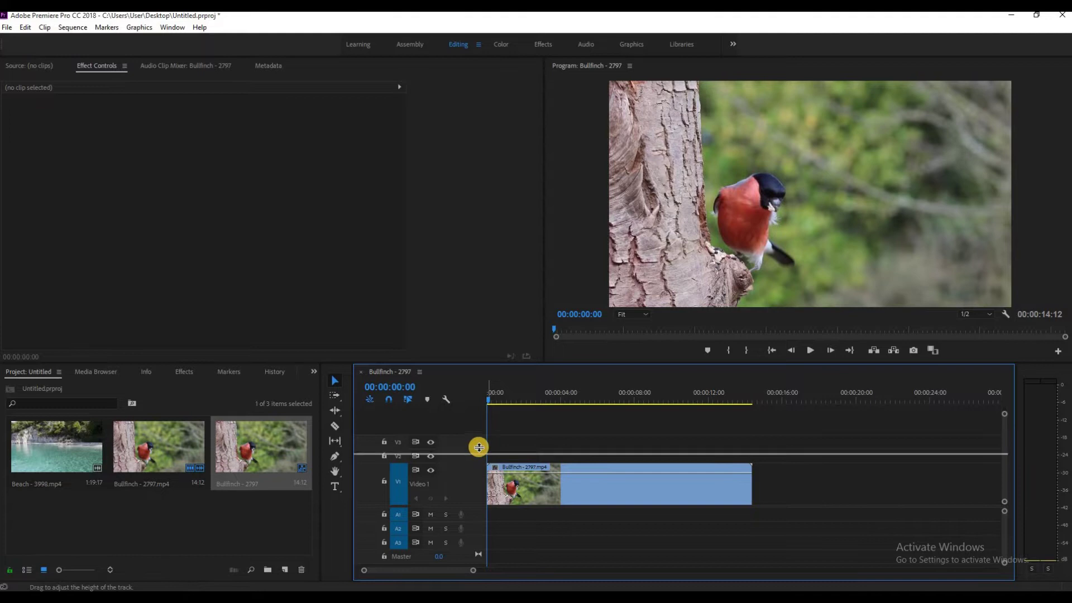
left_click_drag(479, 448, 480, 445)
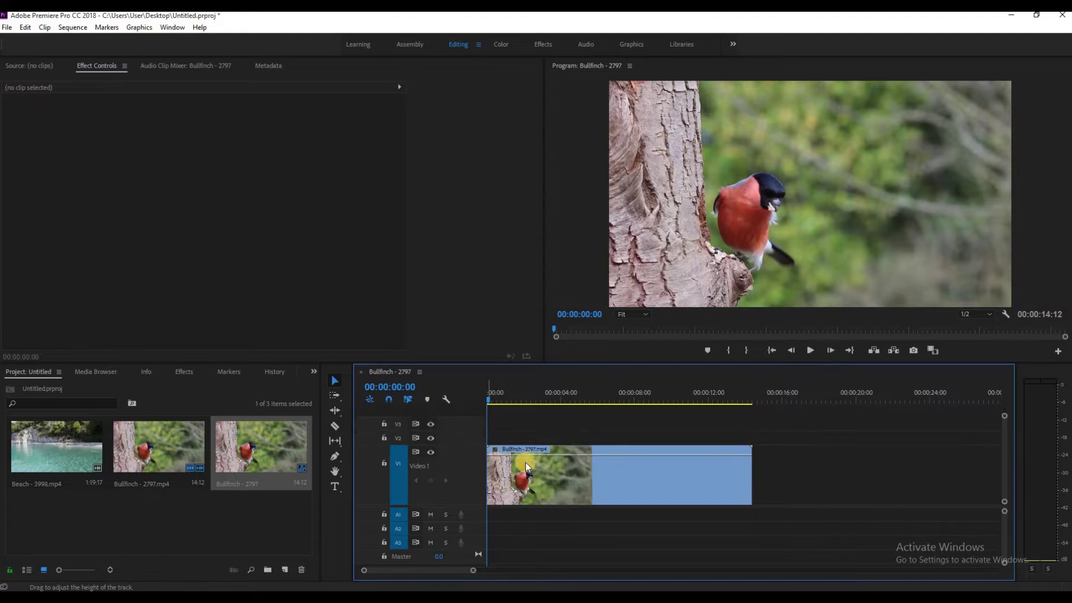
left_click(449, 400)
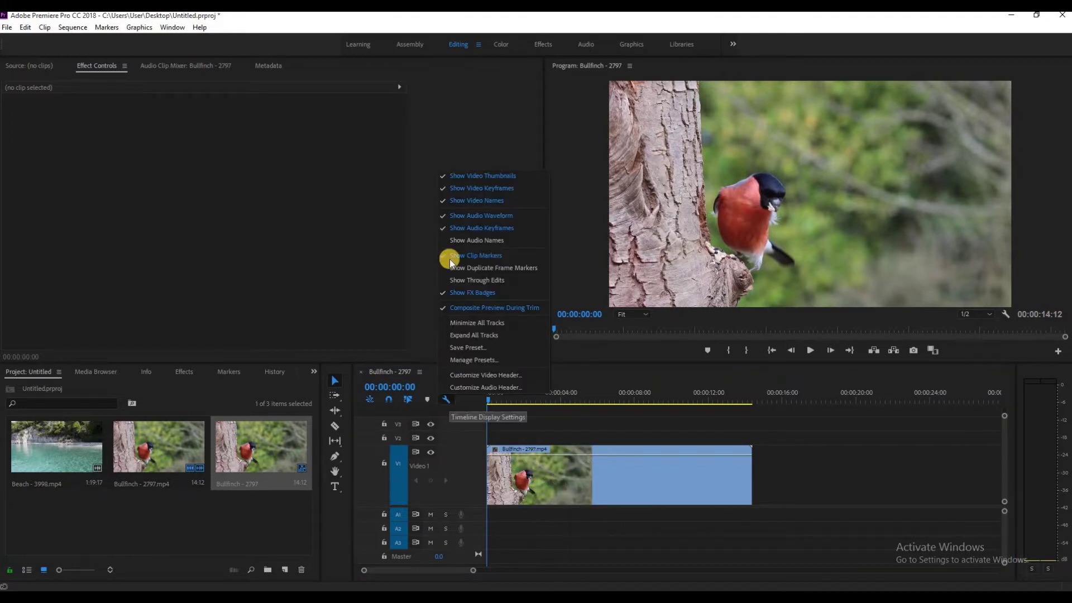
left_click(442, 176)
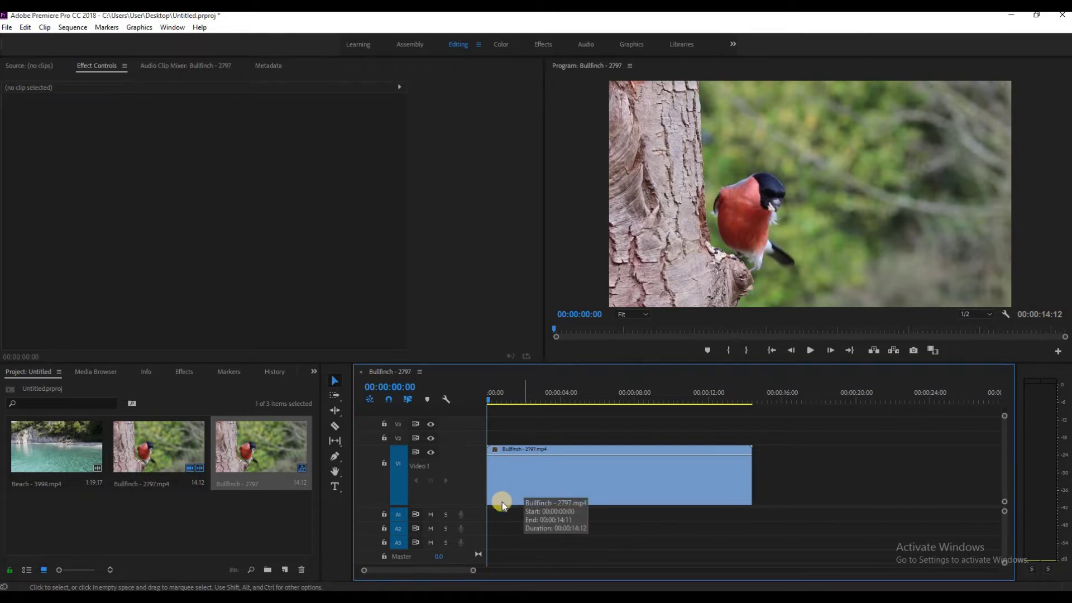
left_click(333, 457)
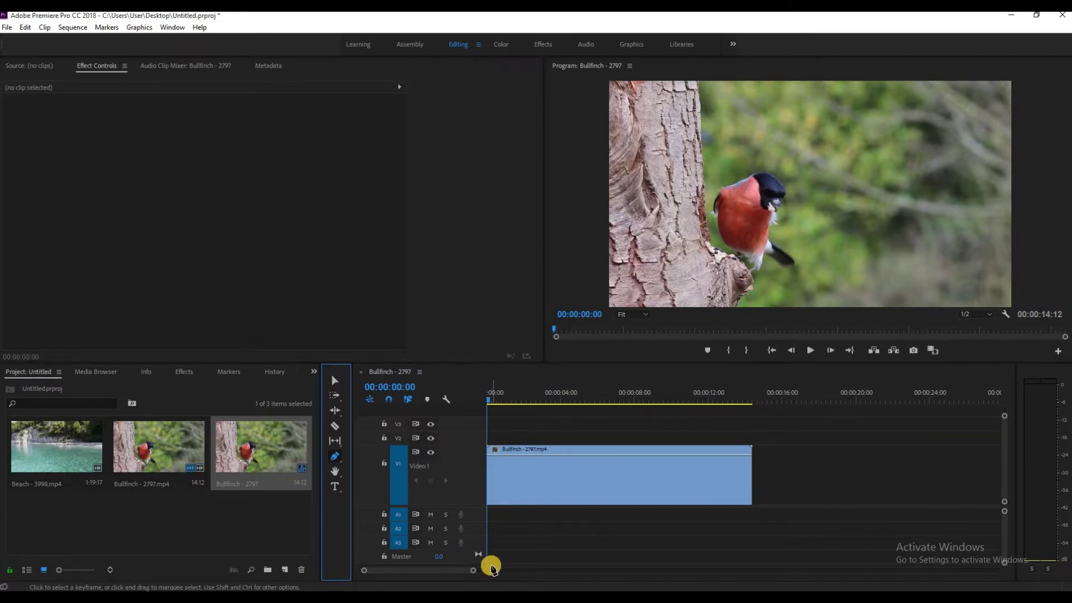
left_click(497, 452)
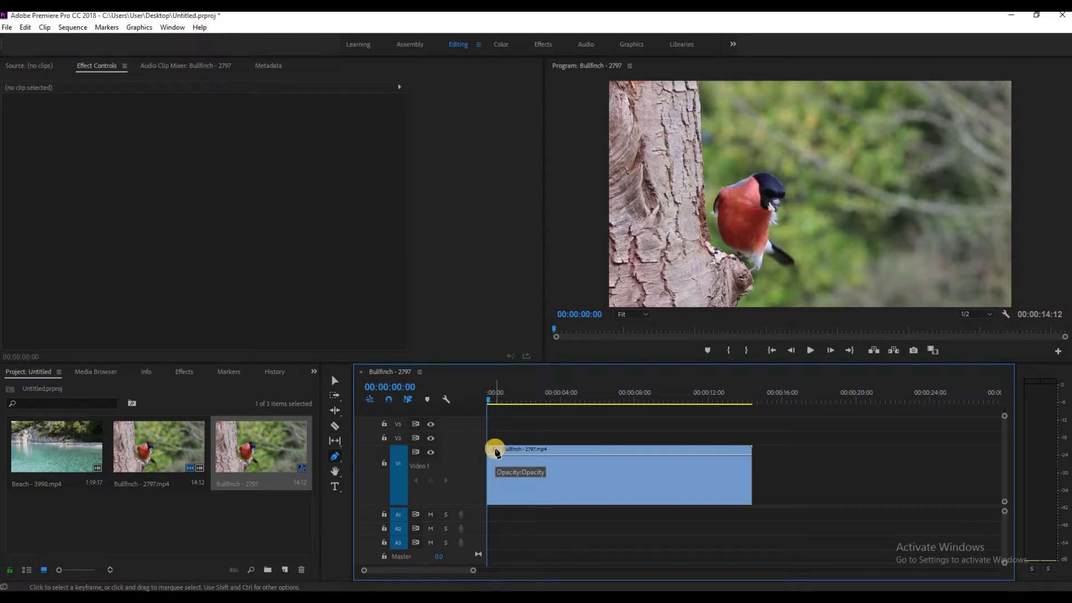
left_click(495, 450)
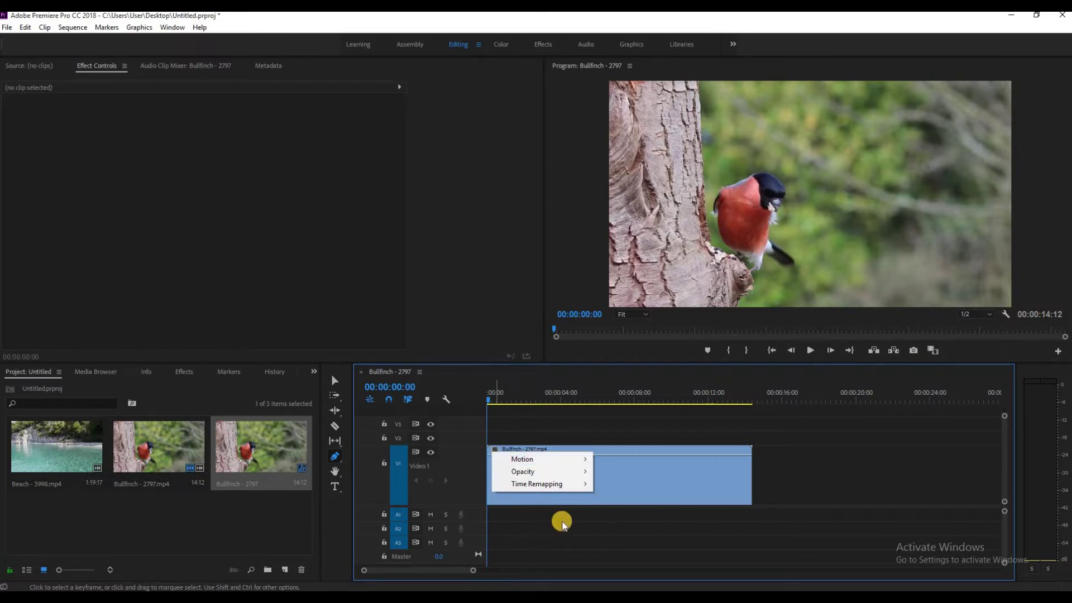
mouse_move(539, 462)
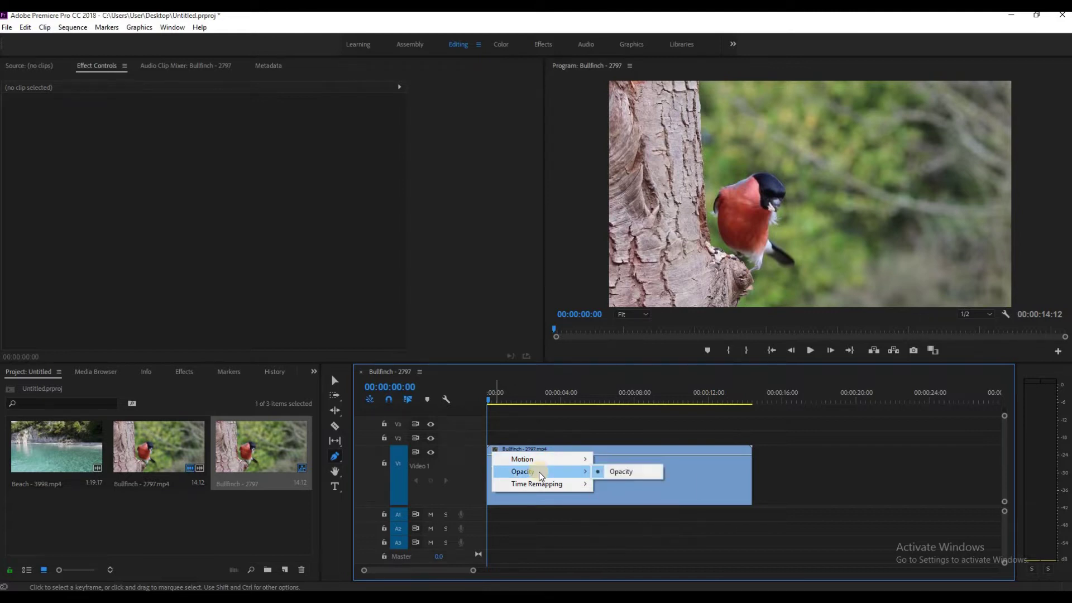
left_click(495, 436)
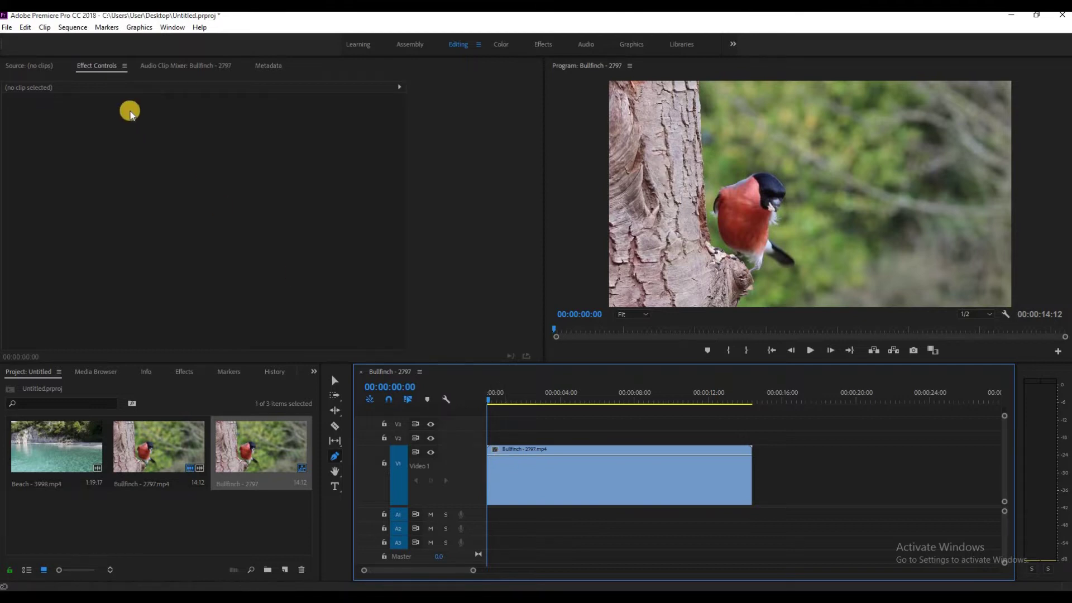
key("v")
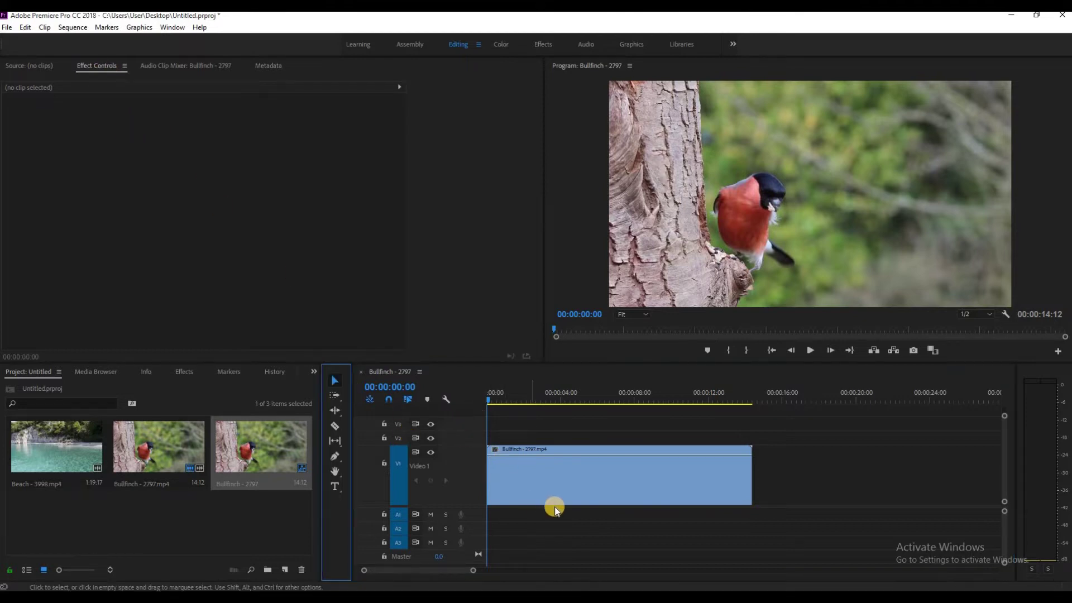
- Draw a triangular free-draw opacity mask on the Bullfinch clip over the bird's head and the background beside it, and play the result
left_click(541, 481)
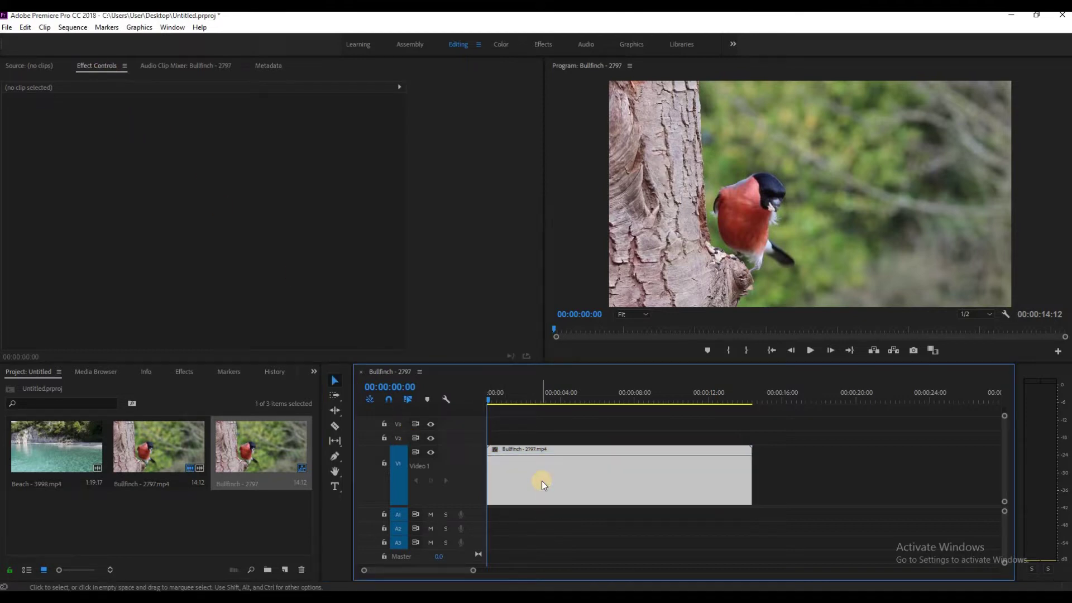
left_click(99, 68)
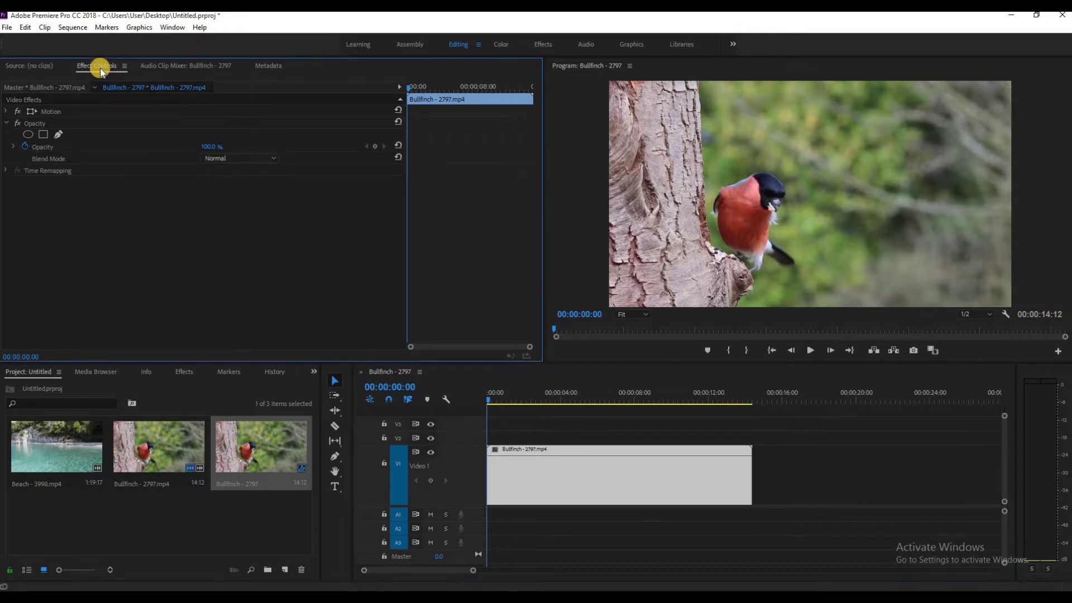
left_click(8, 123)
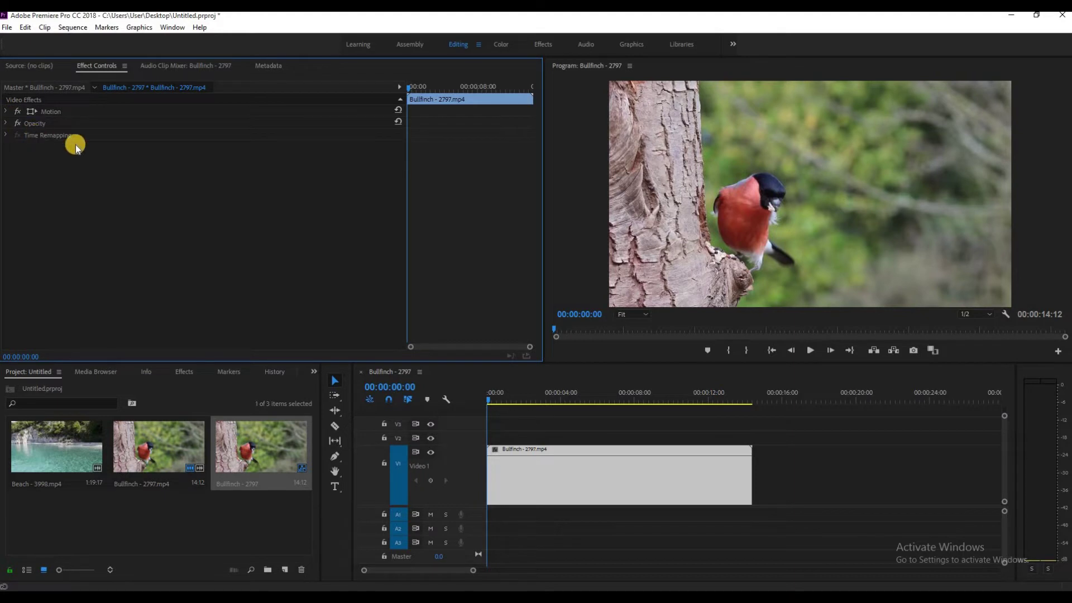
left_click(6, 124)
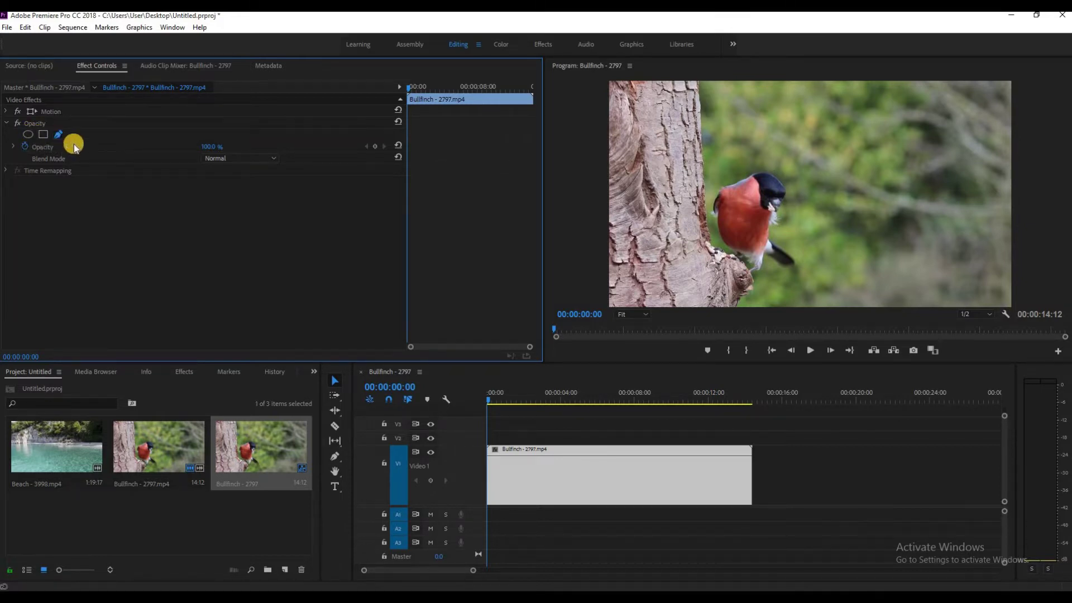
left_click(59, 135)
left_click(815, 125)
left_click(886, 223)
left_click(727, 242)
left_click(815, 126)
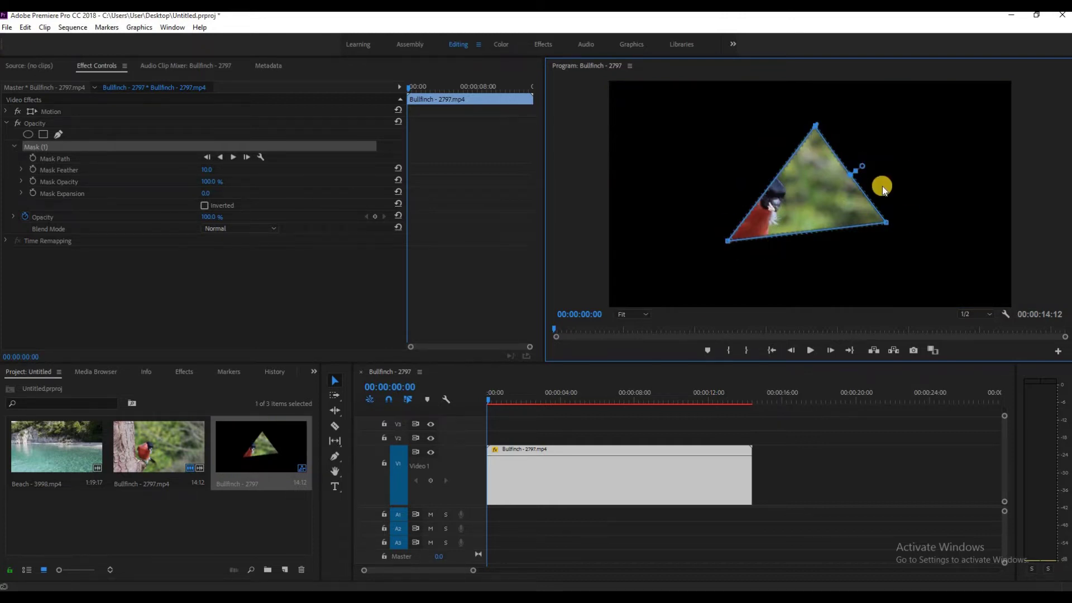
left_click(810, 351)
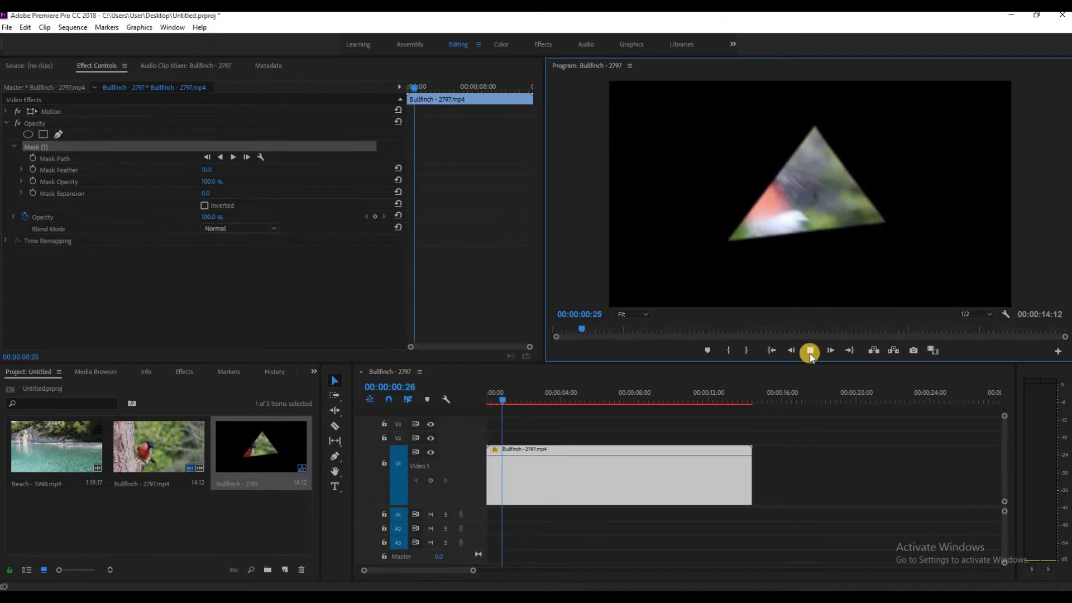
- Place Beach - 3998.mp4 on track V1 beneath the masked Bullfinch clip and play the composite from the start
left_click(810, 352)
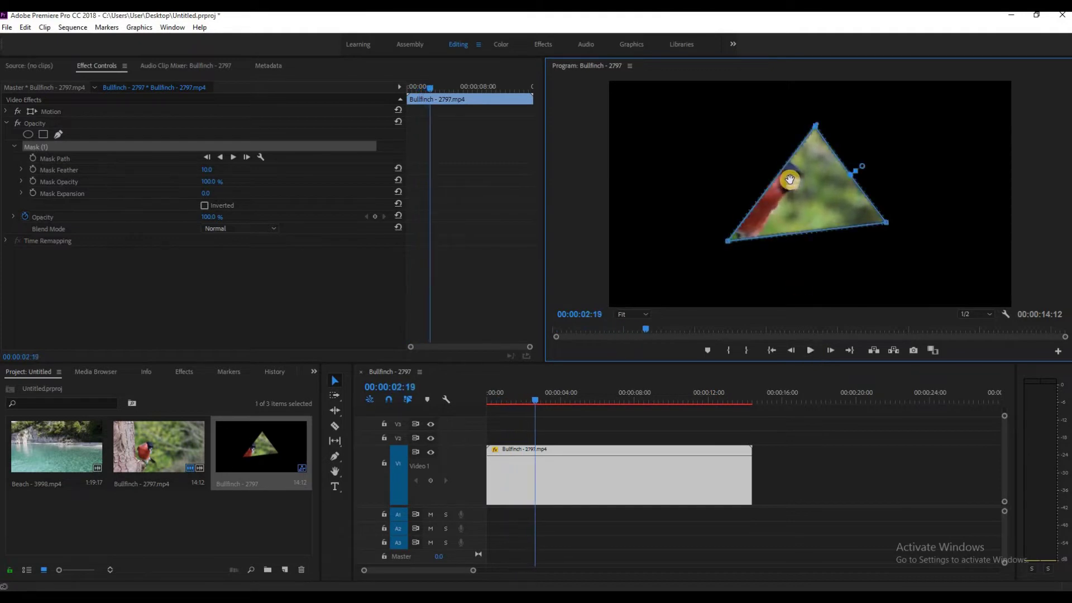
left_click_drag(534, 401, 486, 403)
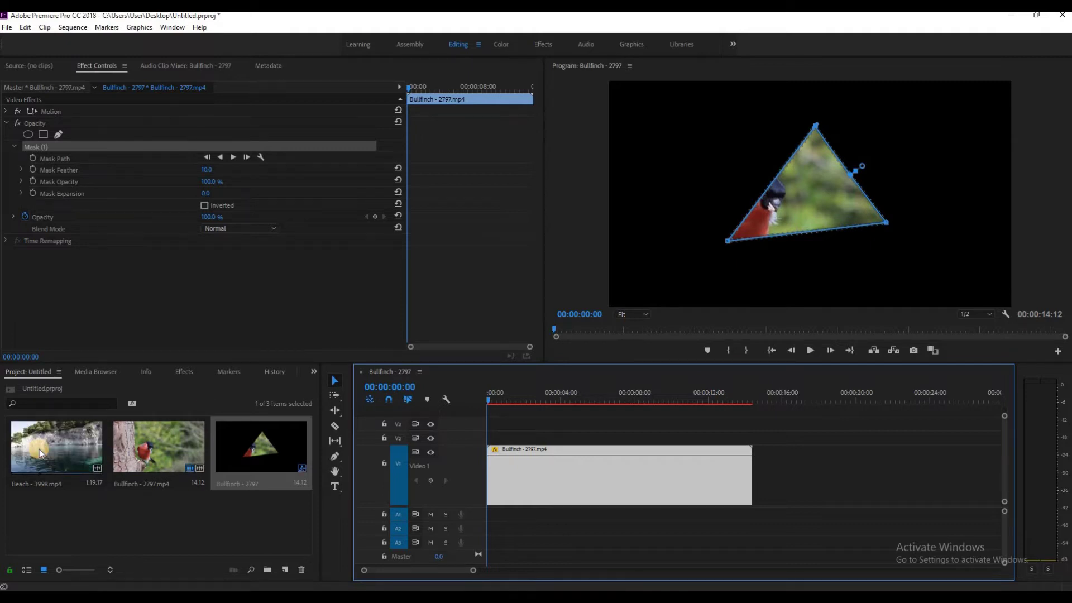
left_click_drag(39, 449, 503, 465)
left_click(809, 349)
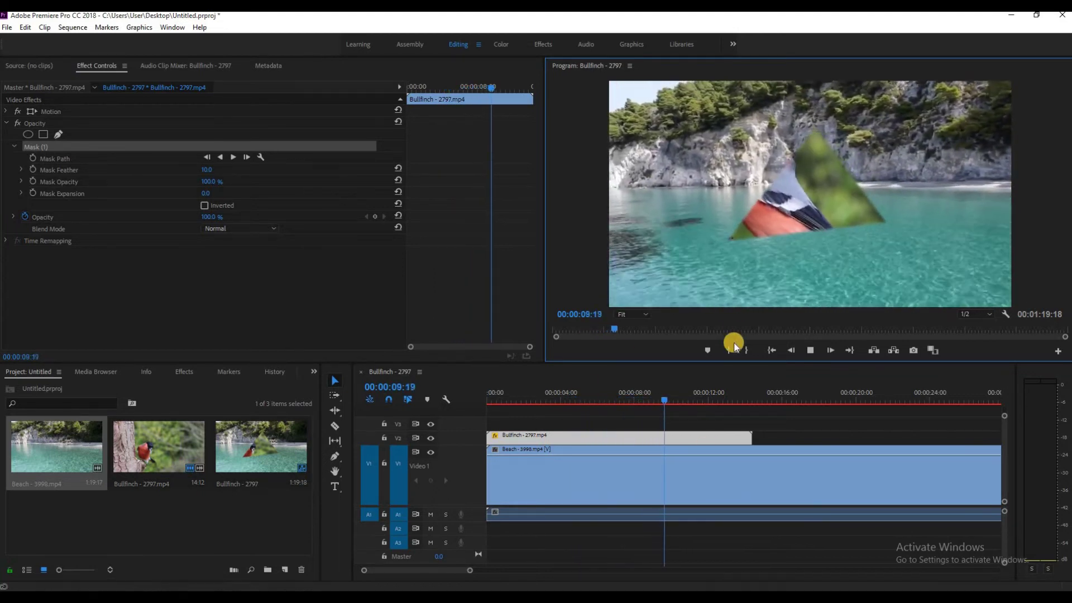
- Return the playhead to the sequence start and try to move the Bullfinch clip down onto the Beach clip's track
left_click(809, 352)
left_click_drag(681, 402, 479, 419)
left_click(529, 492)
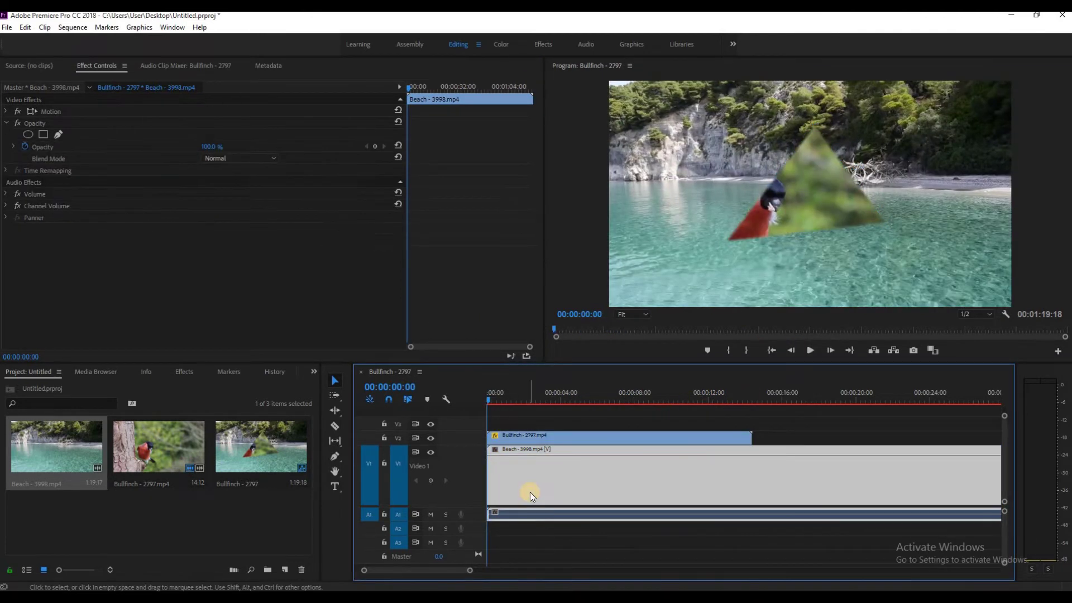
left_click_drag(506, 438, 503, 467)
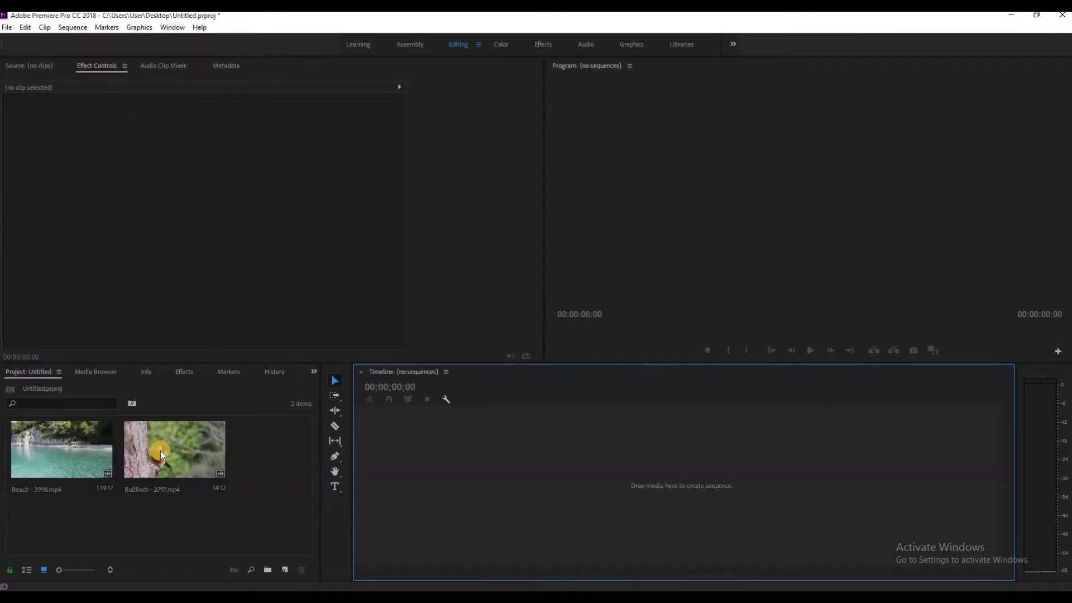
- Create a new sequence from Bullfinch - 2797.mp4 and unlink the clip's video from its audio
left_click_drag(160, 451, 385, 460)
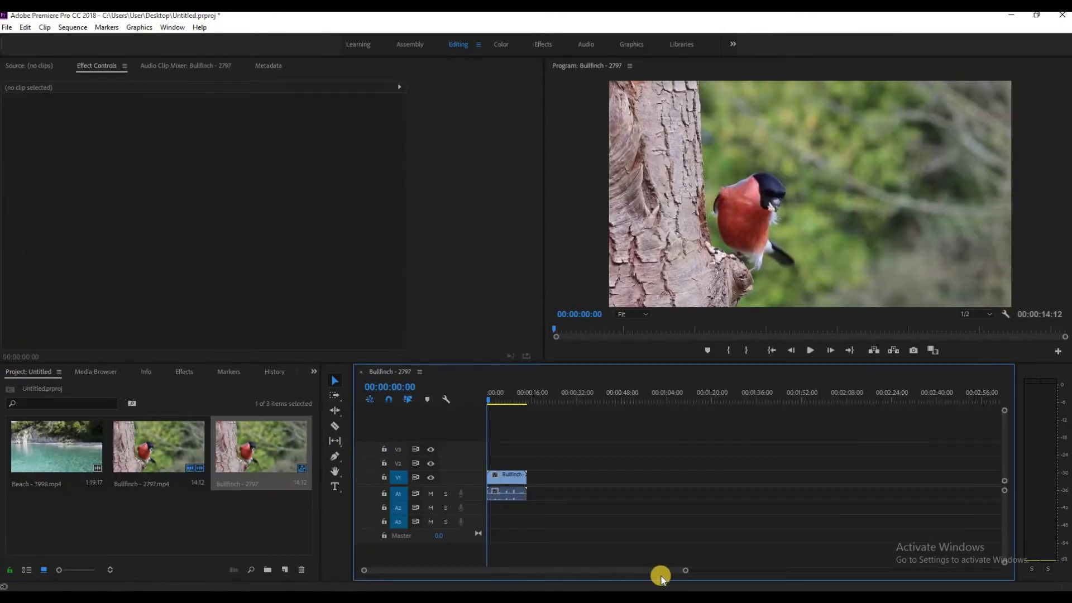
left_click_drag(687, 572, 618, 554)
left_click(595, 495)
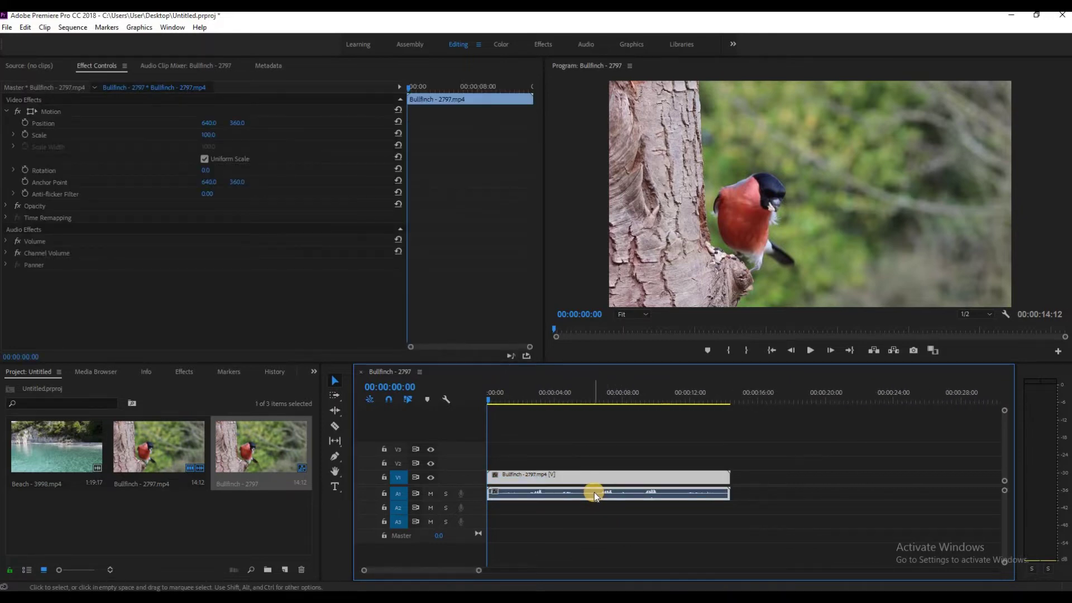
right_click(594, 491)
left_click(622, 224)
- Delete the unlinked Bullfinch audio and enlarge the height of video track V1
left_click(577, 473)
left_click(579, 493)
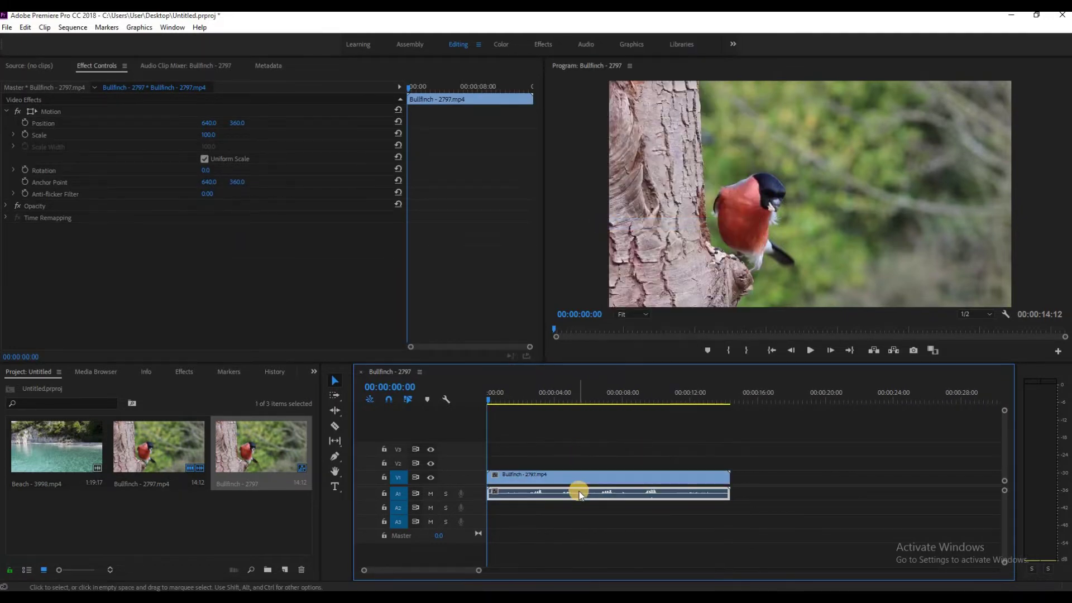
key("Delete")
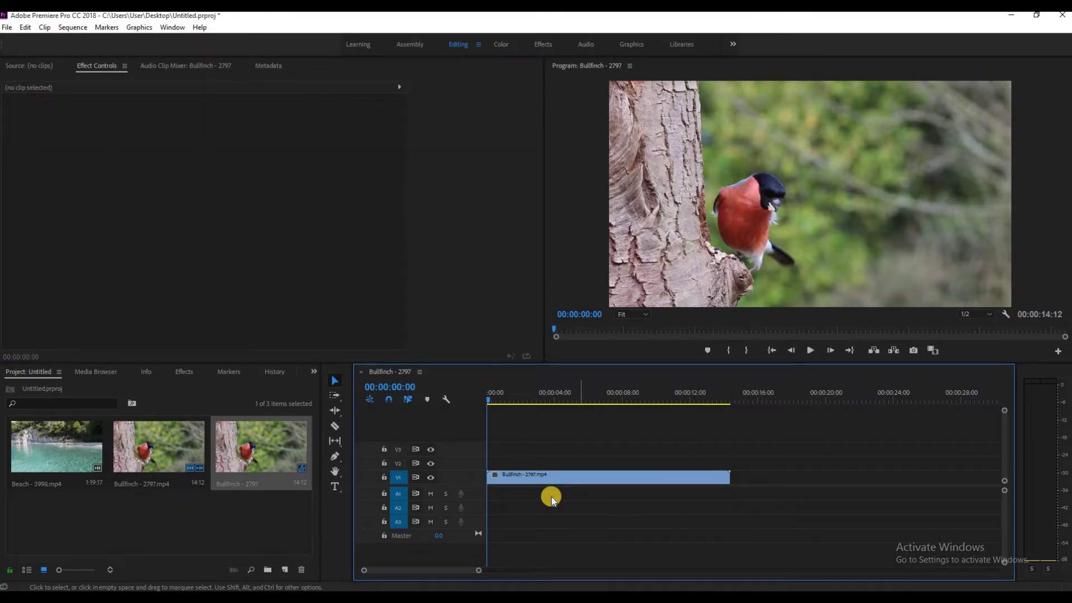
double_click(465, 478)
- Draw a triangular shape with the Pen tool from the bird's beak across the lower frame and fill it red (DC1C1C)
left_click(334, 457)
left_click(784, 188)
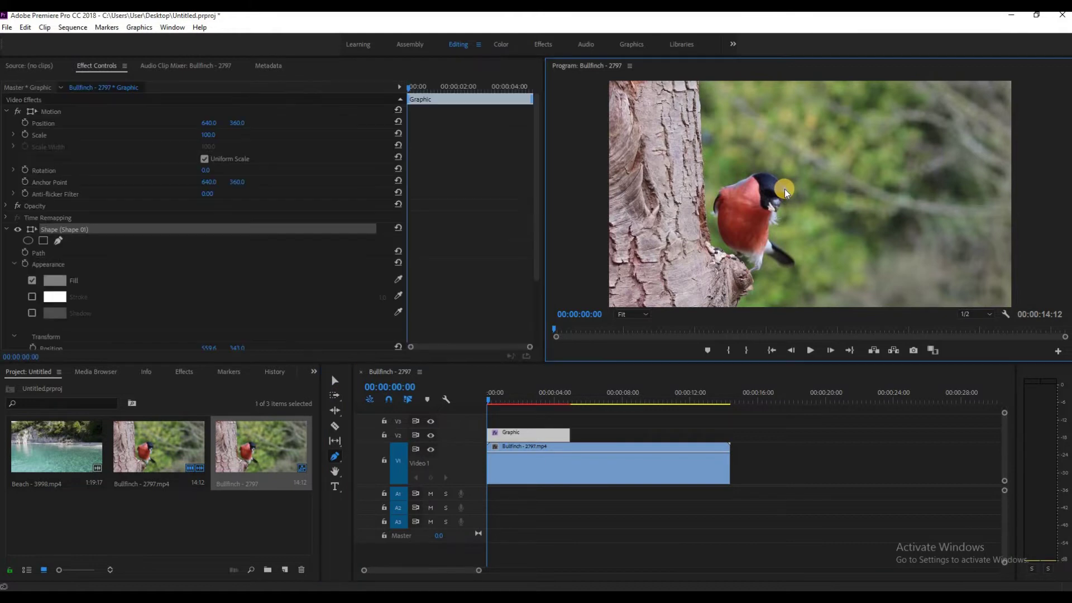
left_click(902, 260)
left_click(698, 279)
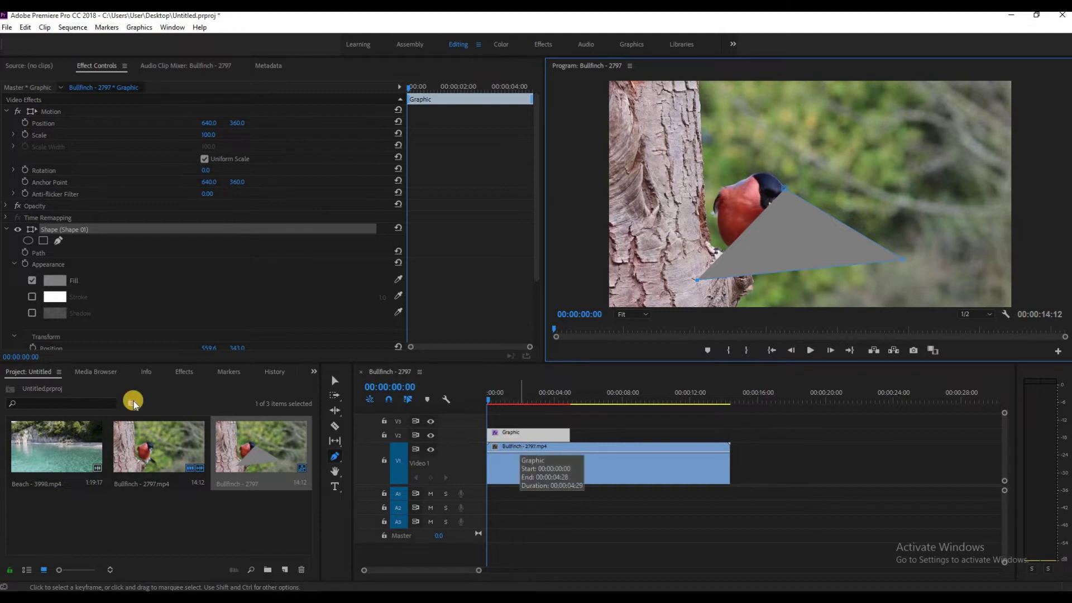
left_click(58, 280)
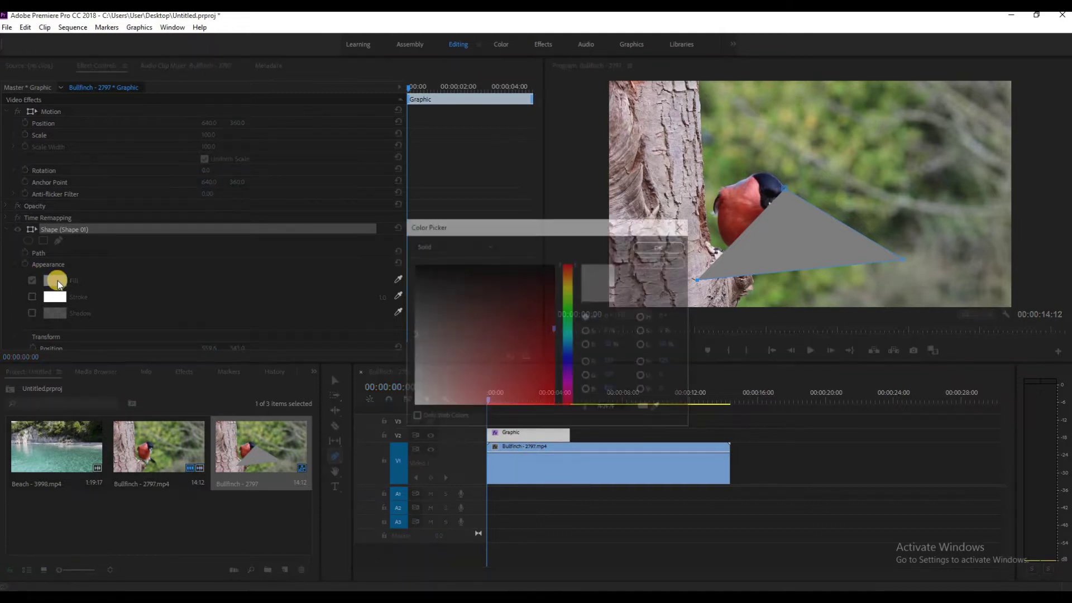
left_click(537, 387)
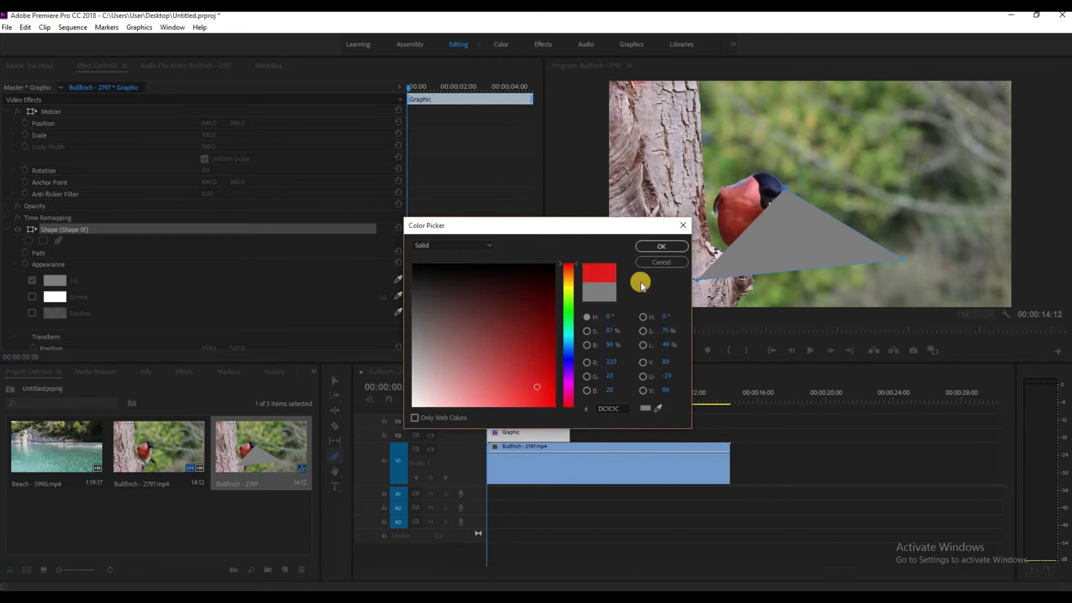
left_click(653, 247)
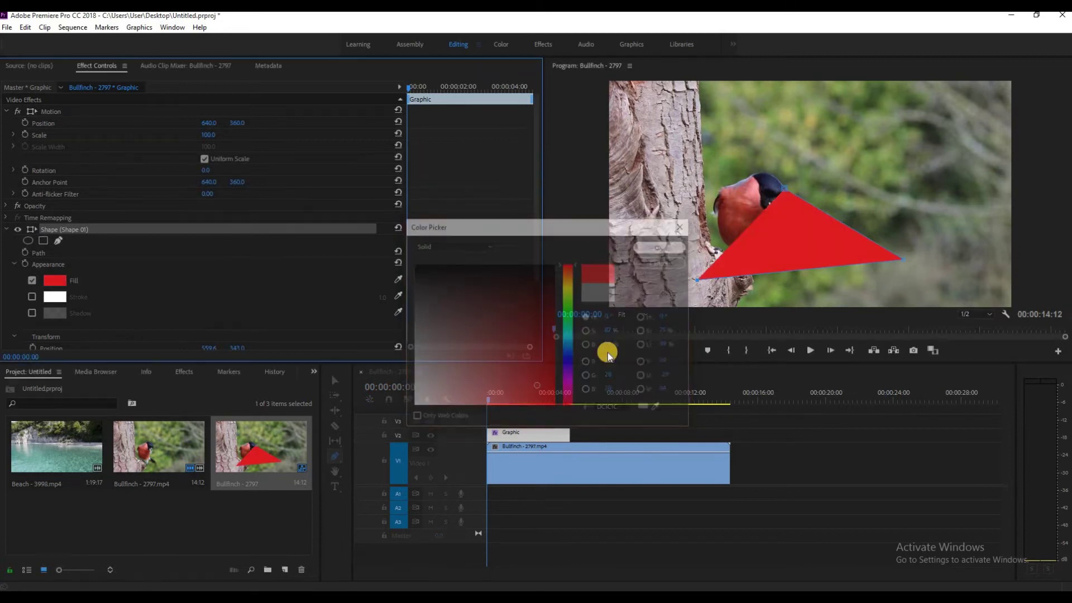
- Extend the red shape with more Pen tool points over the trunk and around the top of the bird
left_click(786, 230)
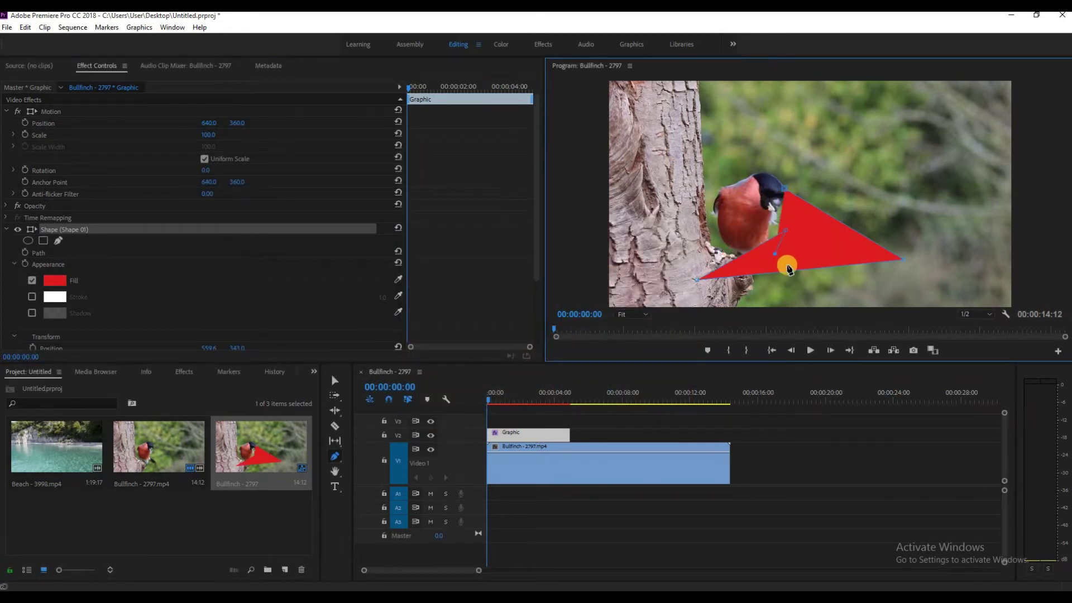
left_click(674, 221)
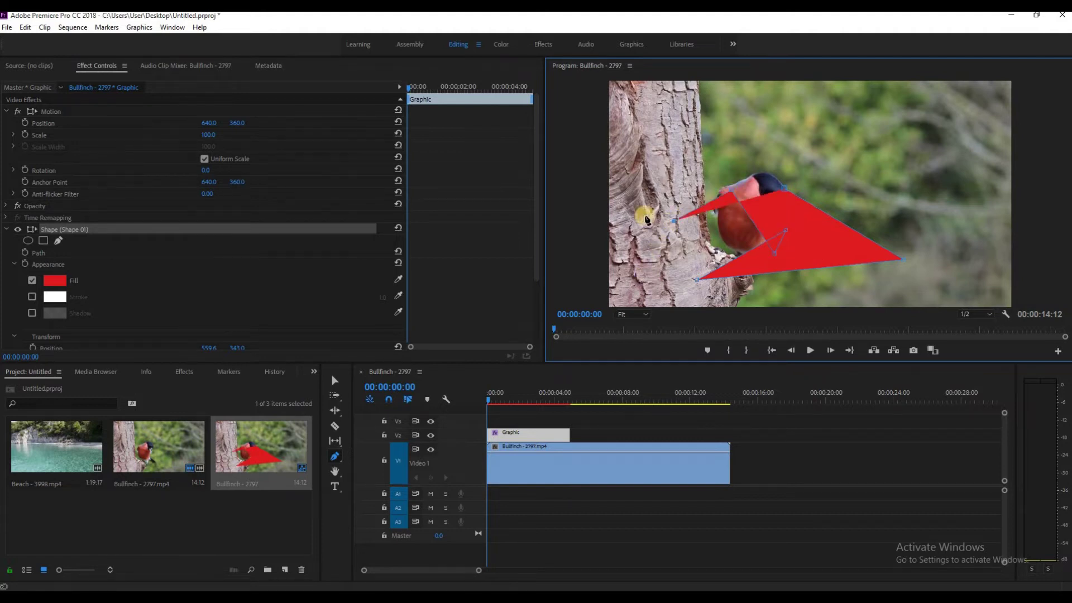
left_click(645, 270)
left_click(651, 187)
left_click(682, 138)
left_click(742, 125)
left_click(825, 132)
left_click(880, 145)
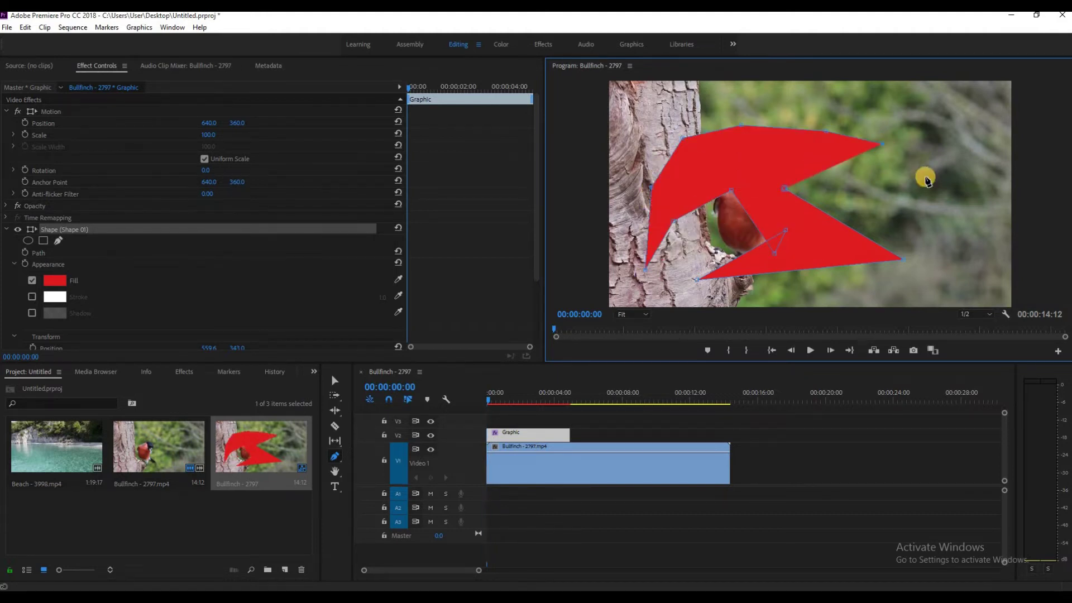
left_click(925, 177)
- Undo the added points, the red fill and the Pen shape itself
key("ctrl+z")
key("ctrl+z")
key("ctrl+z")
key("ctrl+z")
key("ctrl+z")
key("ctrl+z")
key("ctrl+z")
key("ctrl+z")
key("ctrl+z")
key("ctrl+z")
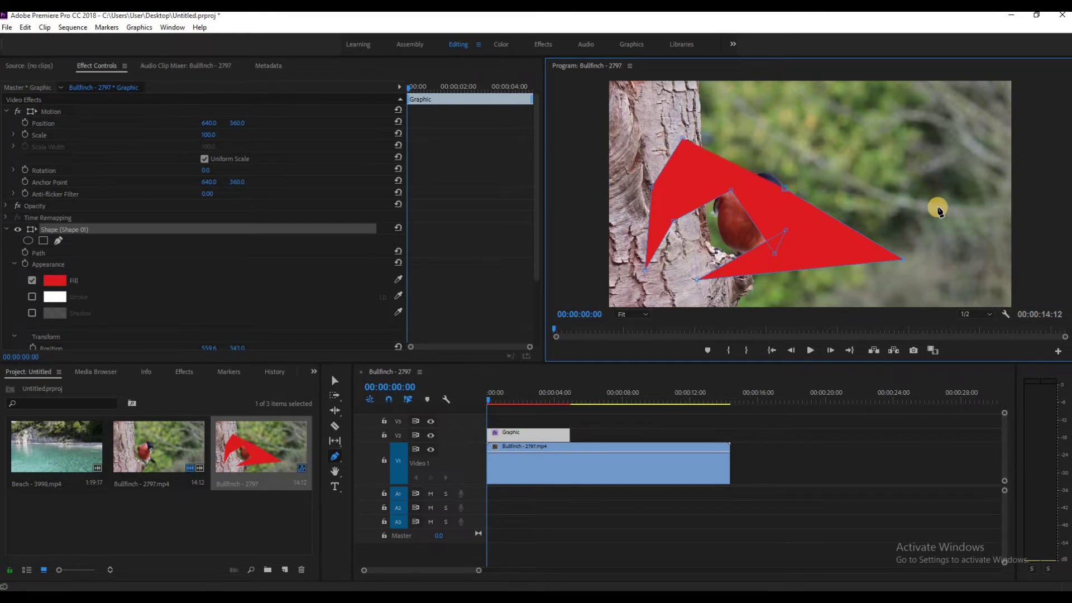
- Draw a wide rectangle with the Rectangle tool across the lower part of the Bullfinch frame
left_click(341, 464)
left_click(367, 467)
left_click_drag(626, 252, 783, 275)
left_click_drag(943, 294, 1003, 298)
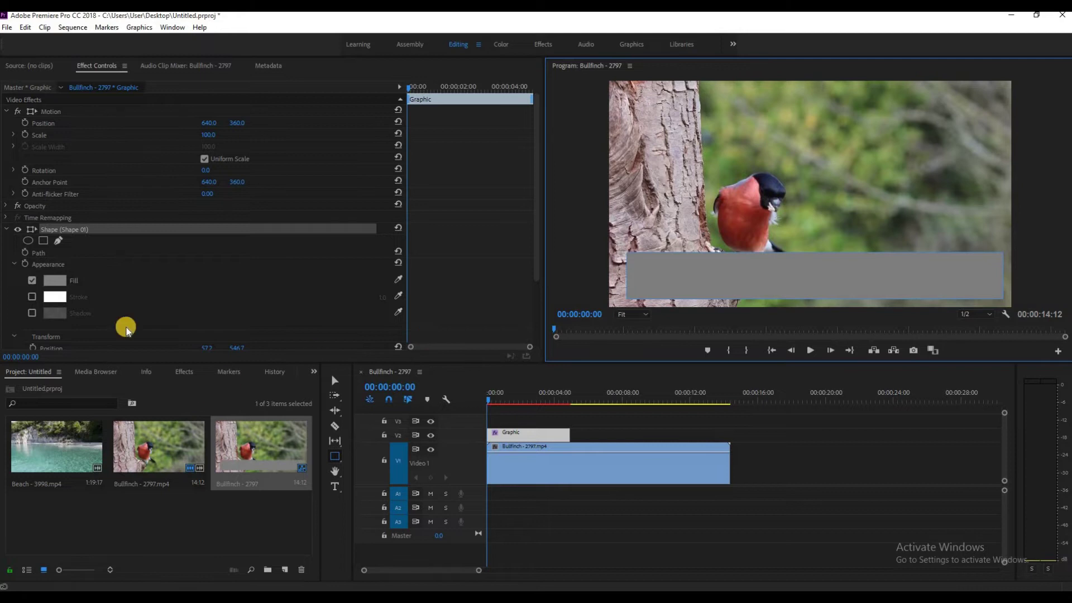
- Fill the rectangle with dark blue (1114A5) and collapse its shape properties
left_click(54, 283)
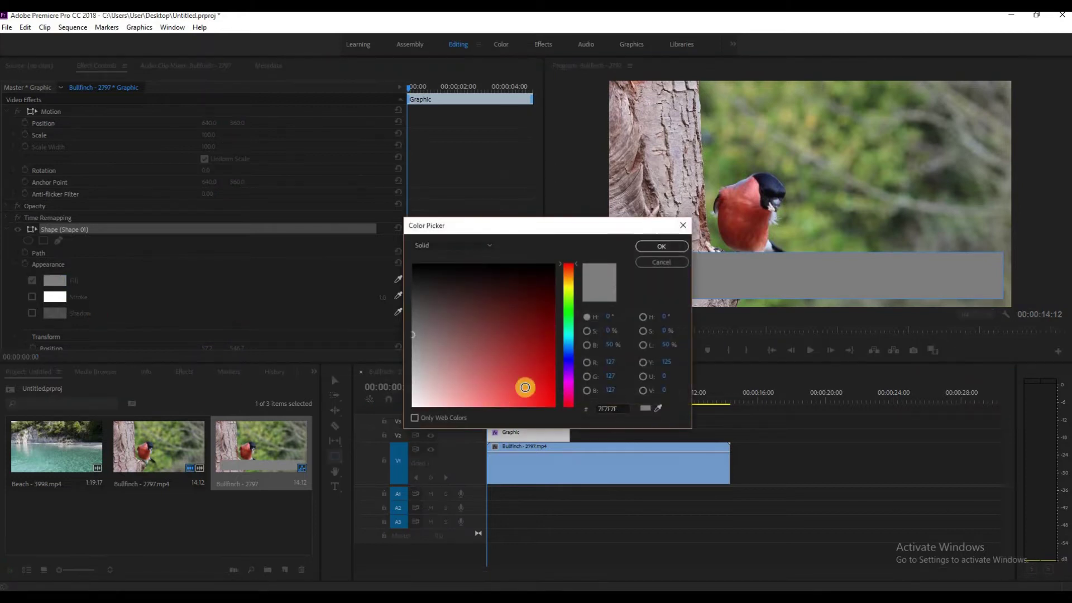
left_click(569, 359)
left_click(540, 355)
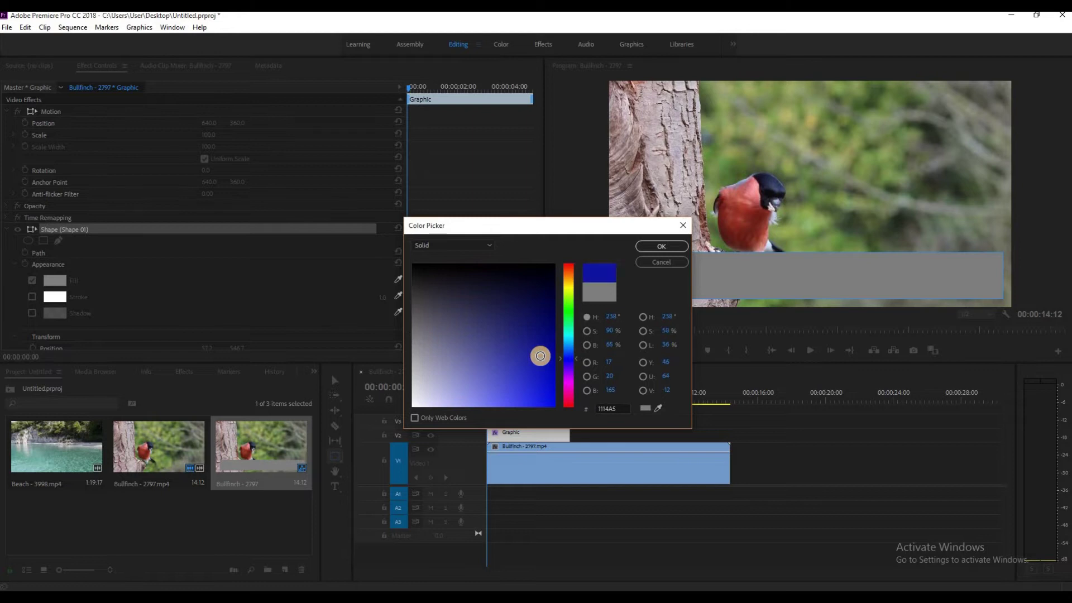
left_click(670, 245)
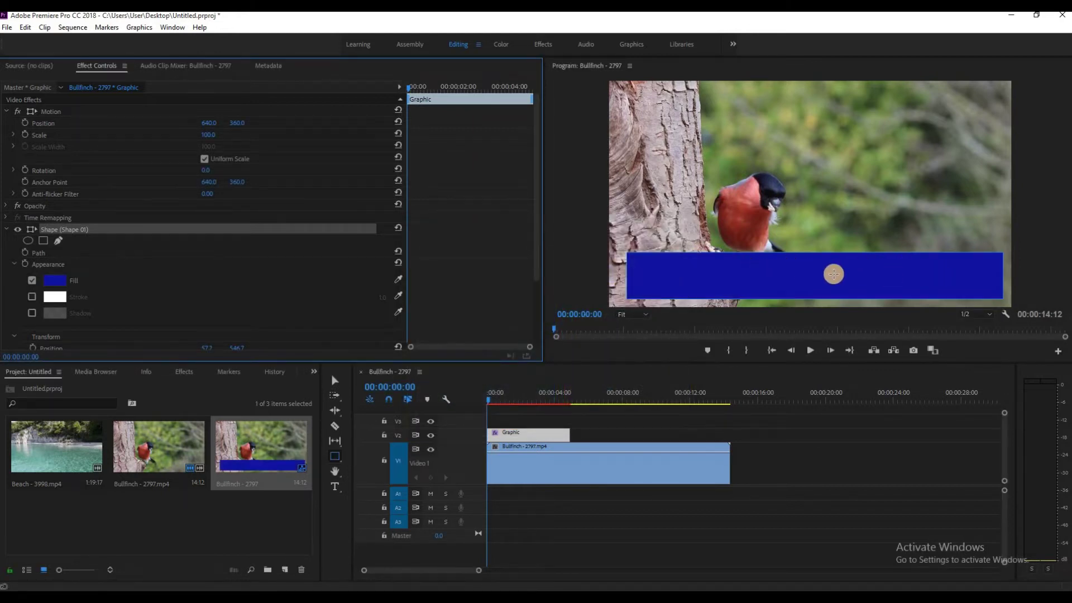
left_click(7, 229)
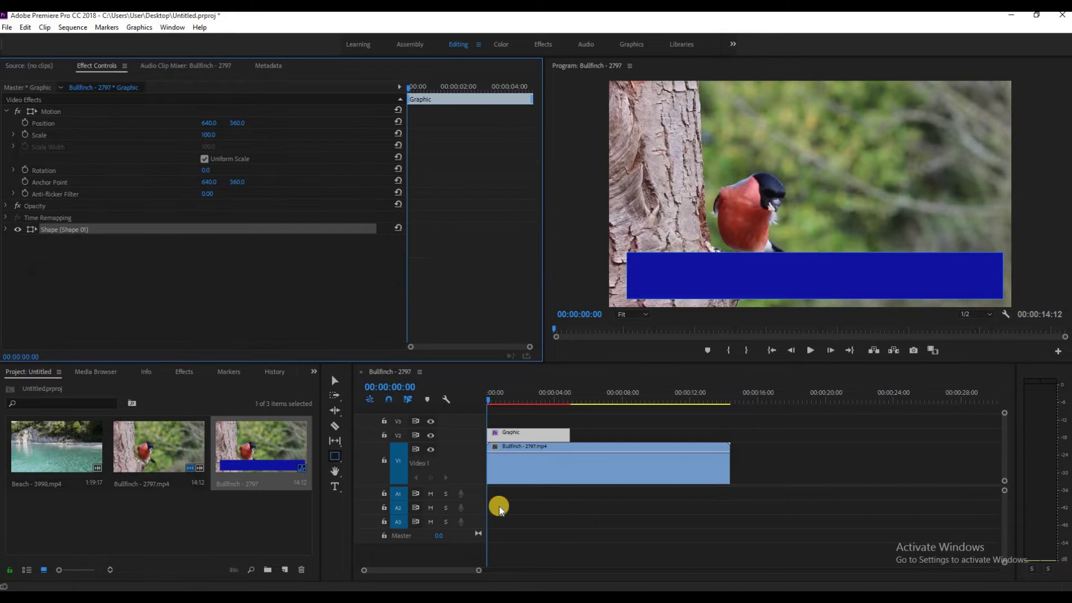
- Draw a right-pointing triangle with the Pen tool above the bird in the same graphic, and collapse the shape and Motion properties
left_click(335, 457)
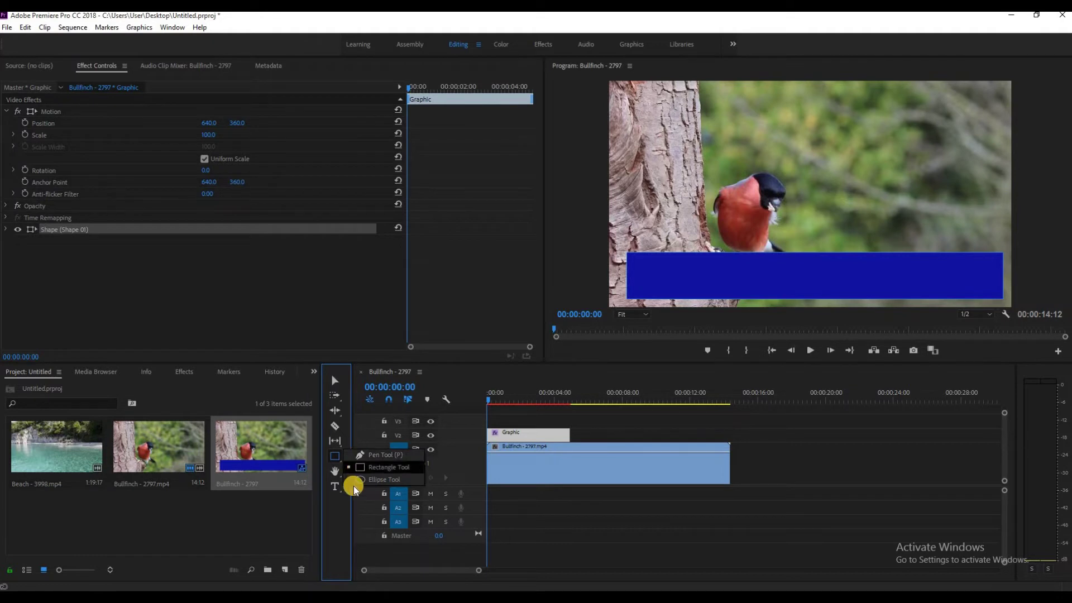
left_click(348, 456)
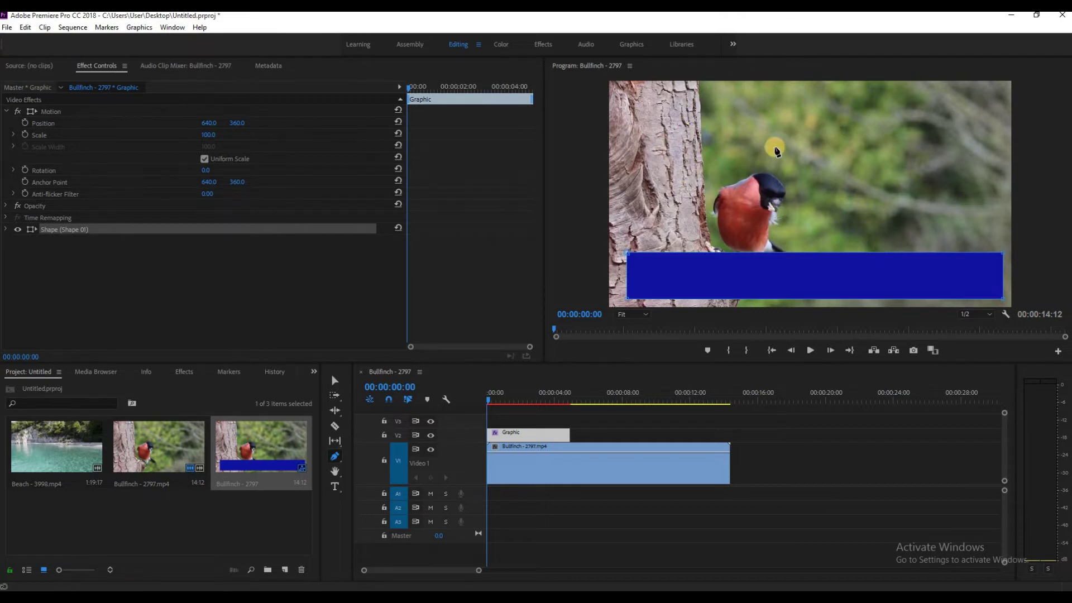
left_click(794, 123)
left_click(794, 194)
left_click(864, 163)
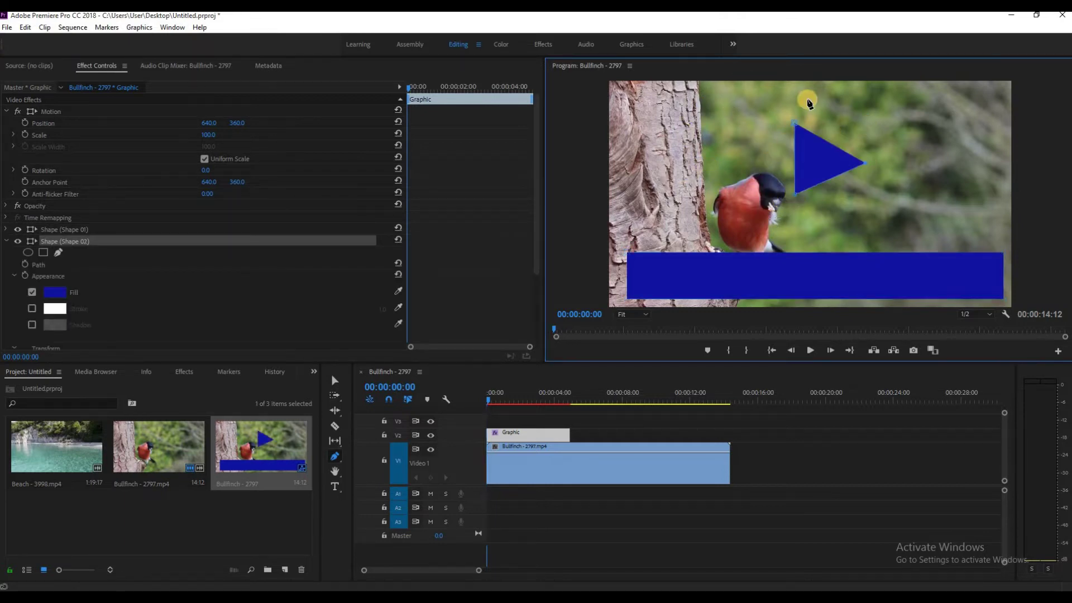
left_click(6, 241)
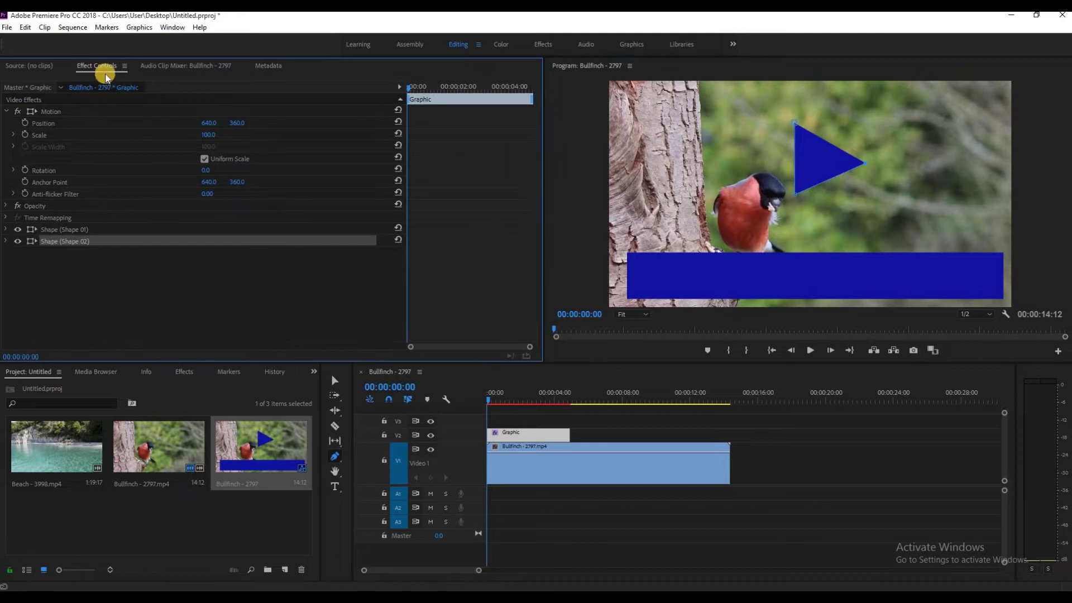
left_click(6, 112)
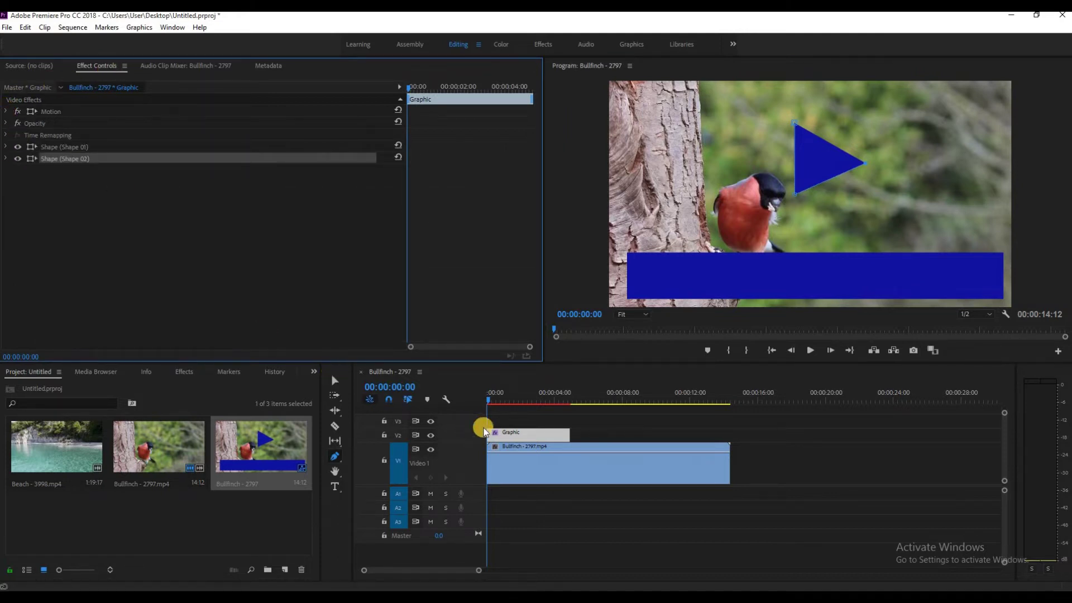
- Delete the Bullfinch clip from track V1 and select the graphic clip on track V2
left_click(531, 468)
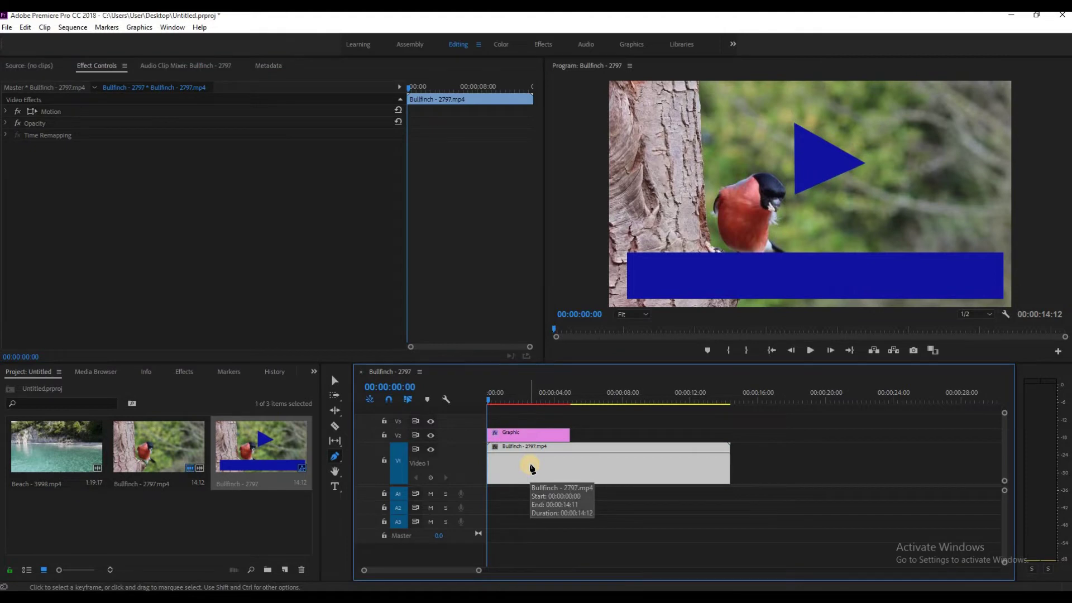
key("Delete")
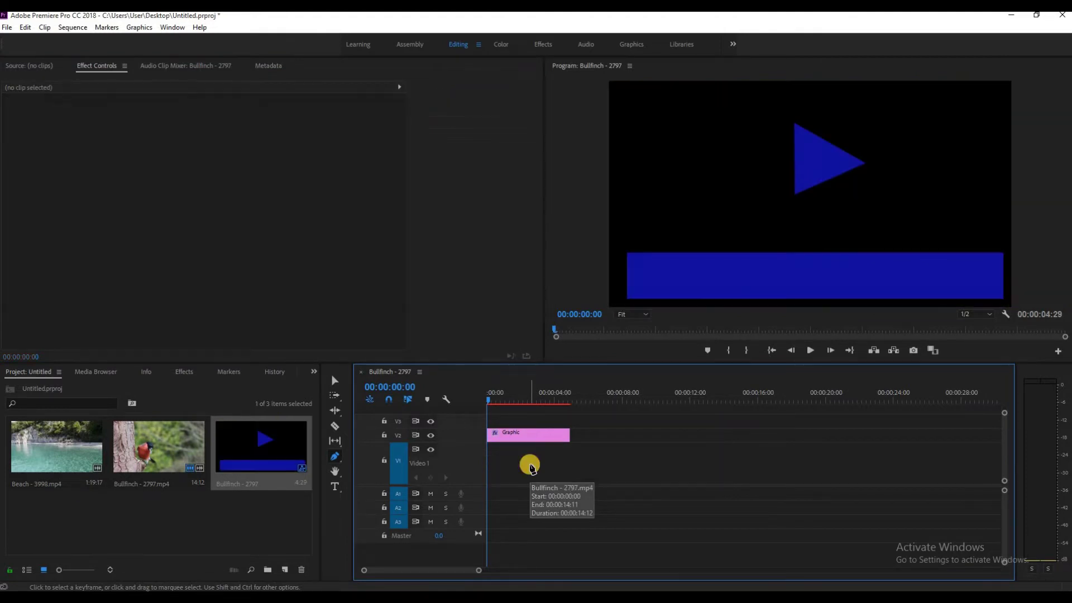
left_click(525, 435)
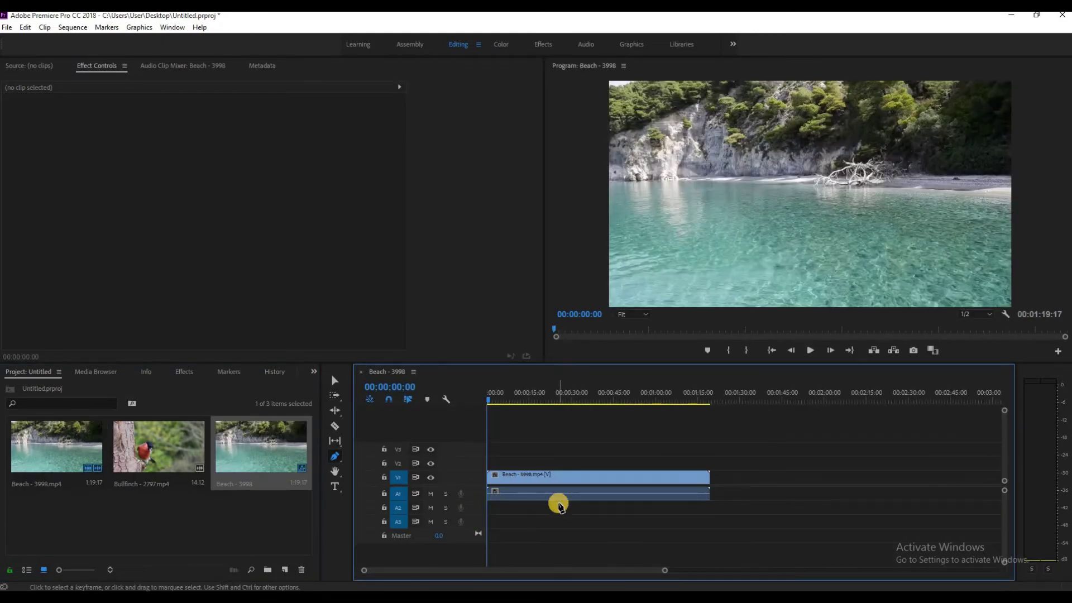
- Switch to the Selection tool and unlink the Beach clip's video and audio in the Beach - 3998 sequence
left_click(337, 380)
left_click(607, 497)
right_click(606, 491)
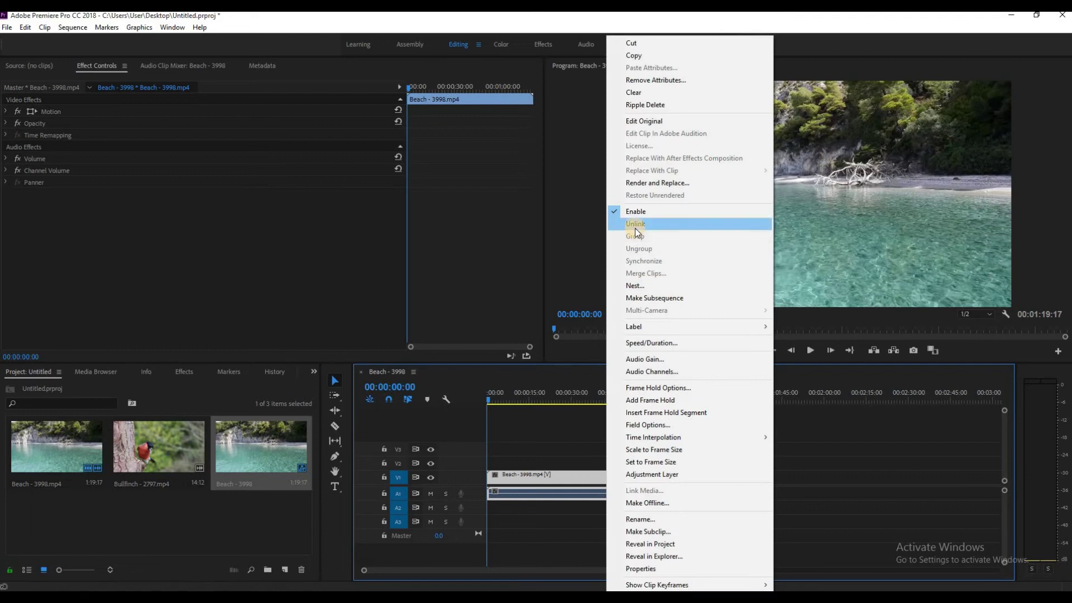
left_click(635, 223)
- Delete the unlinked Beach audio from track A1 and enlarge the height of video track V1, with the playhead at the start
left_click(548, 497)
key("End")
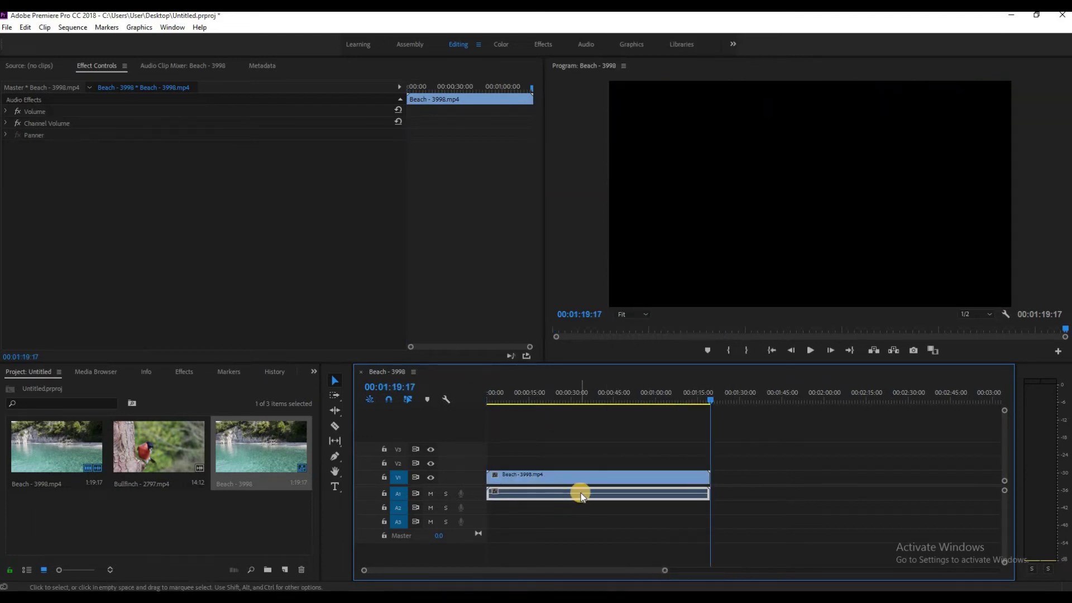
key("Delete")
double_click(471, 481)
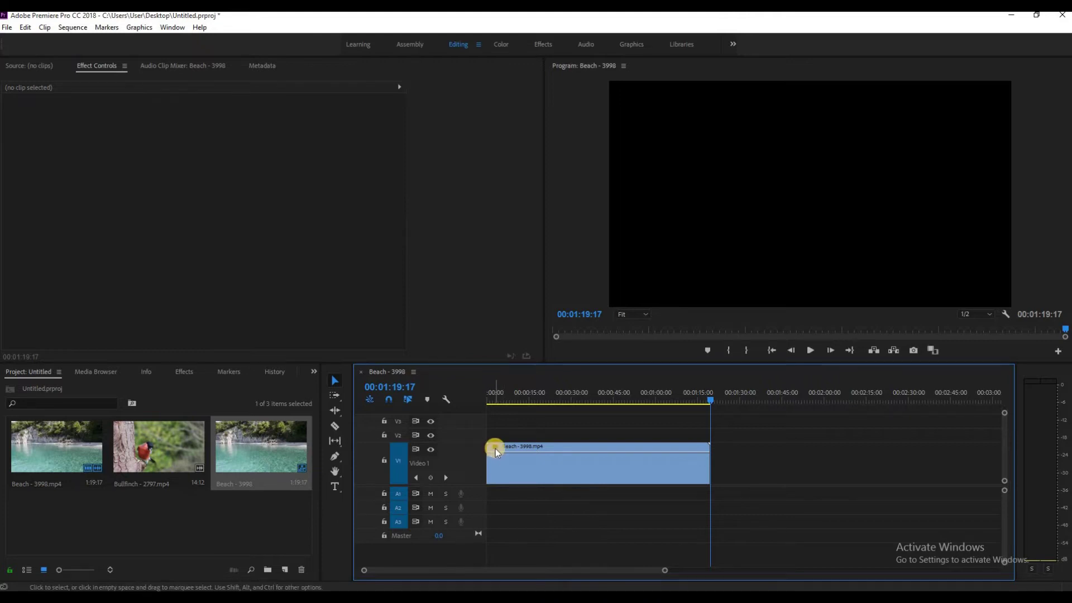
key("Home")
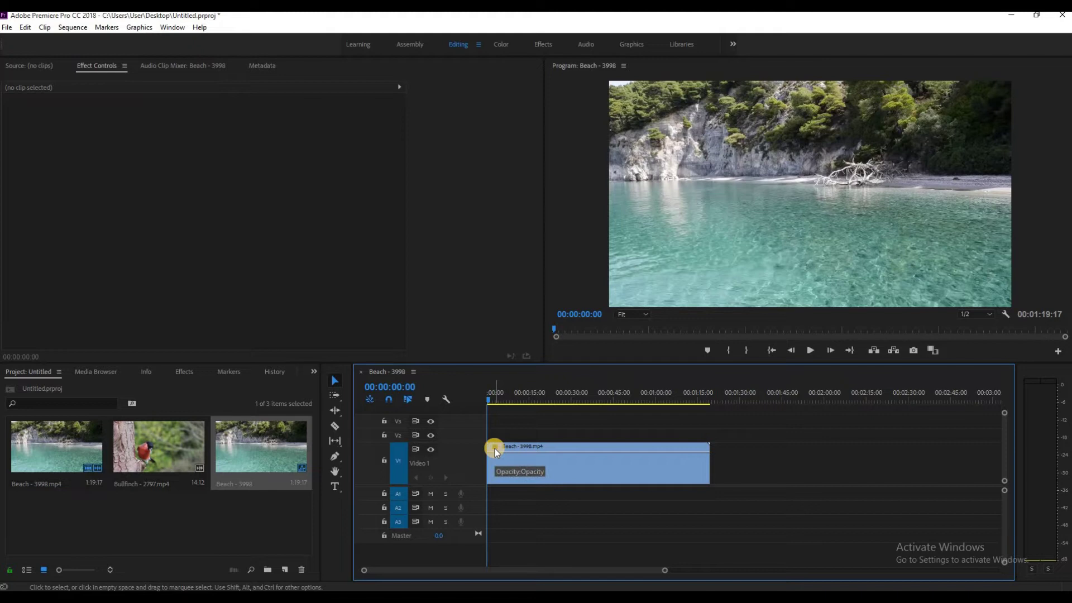
- Show the Opacity keyframe line on the Beach clip in track V1 and activate the Pen tool
left_click(495, 449)
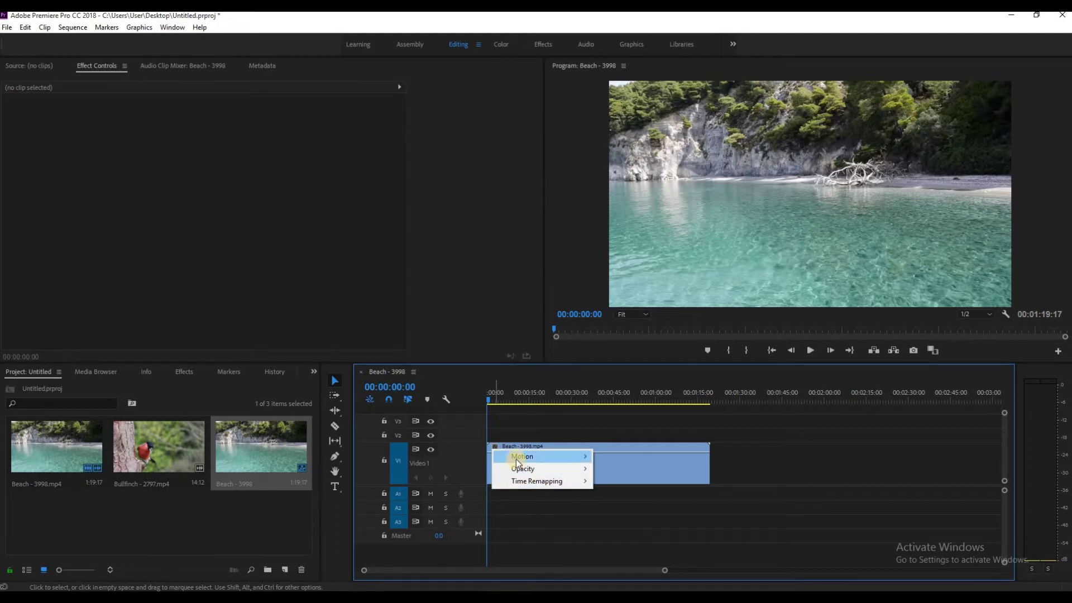
mouse_move(515, 459)
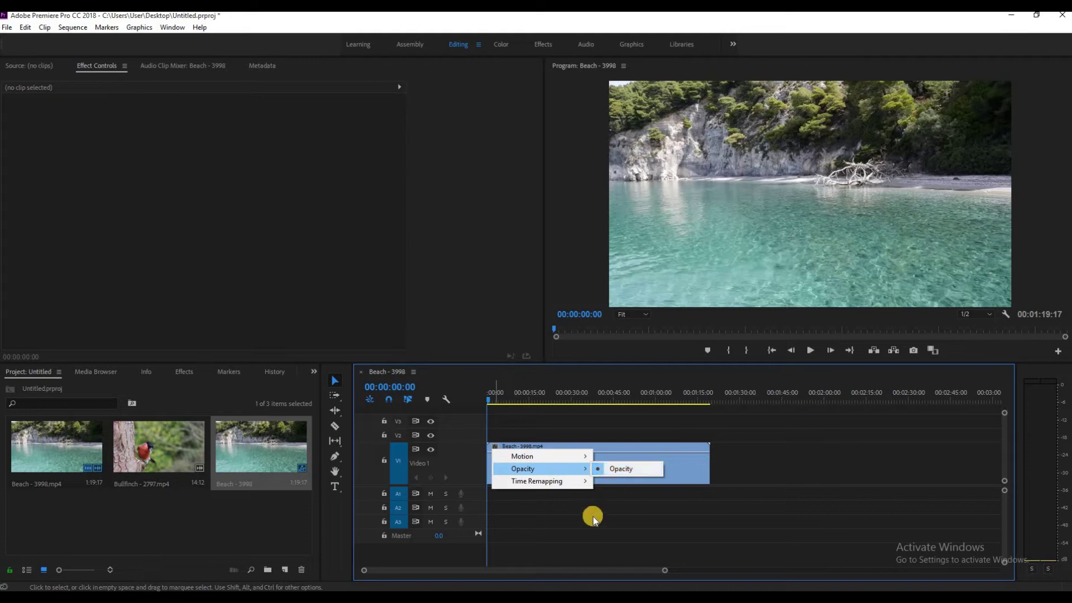
left_click(614, 469)
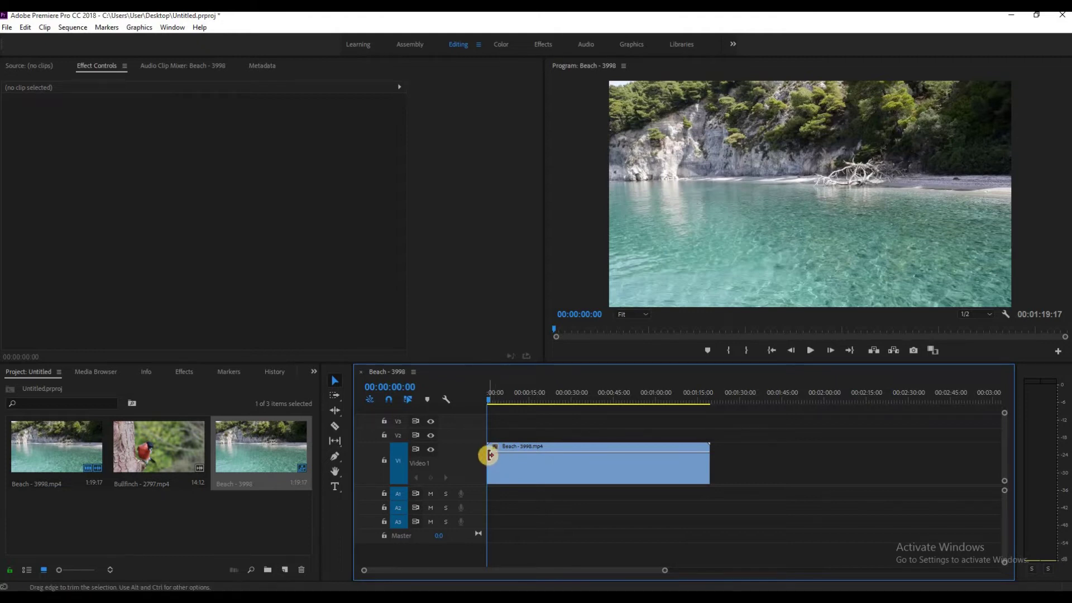
left_click(336, 457)
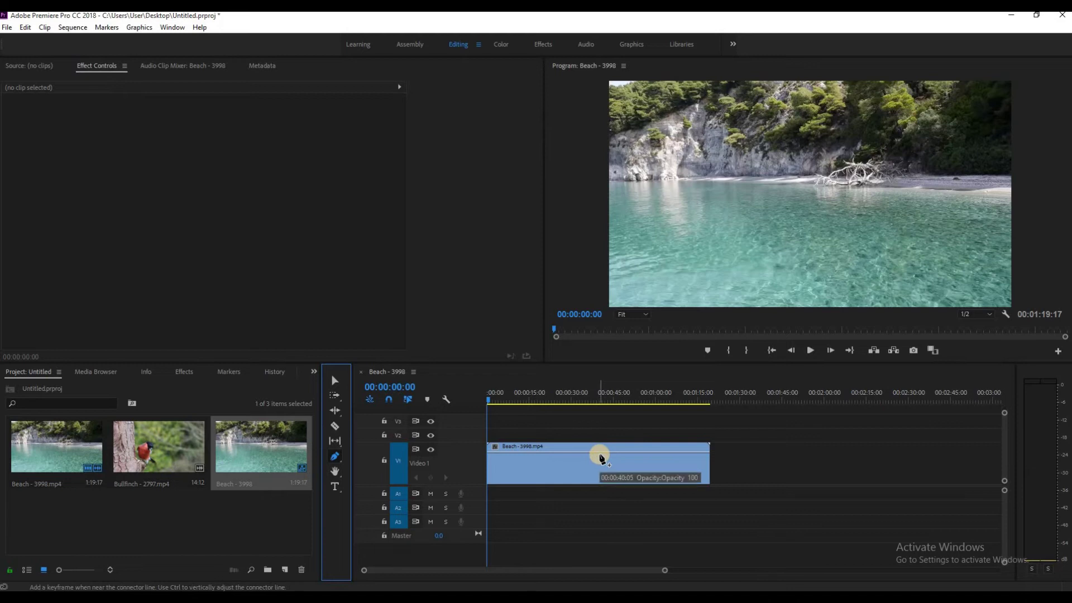
- Turn the timeline's Show Video Keyframes display option off and on again
left_click(450, 398)
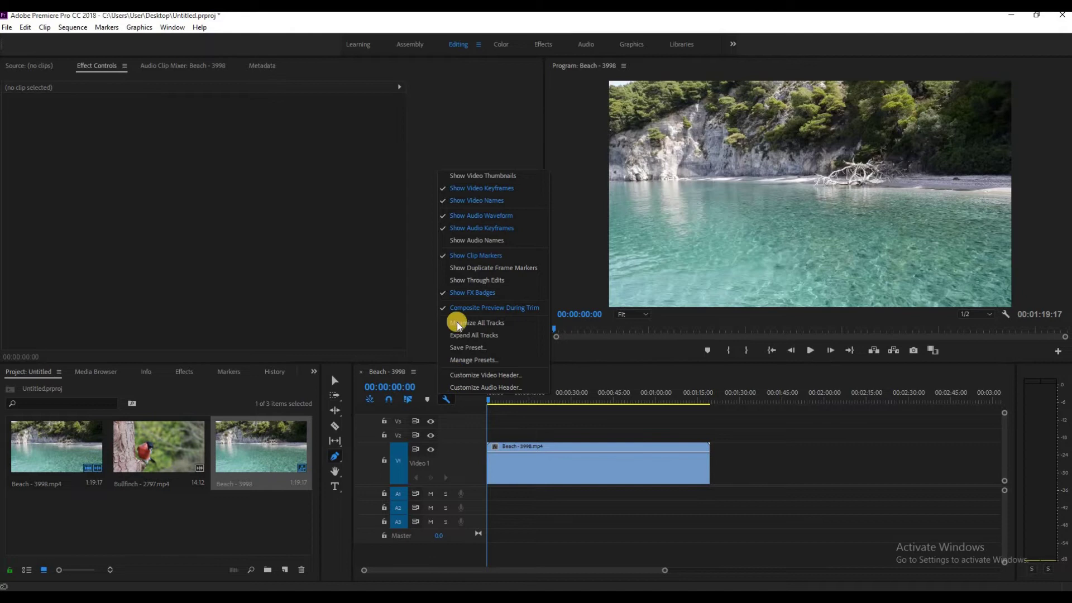
left_click(441, 187)
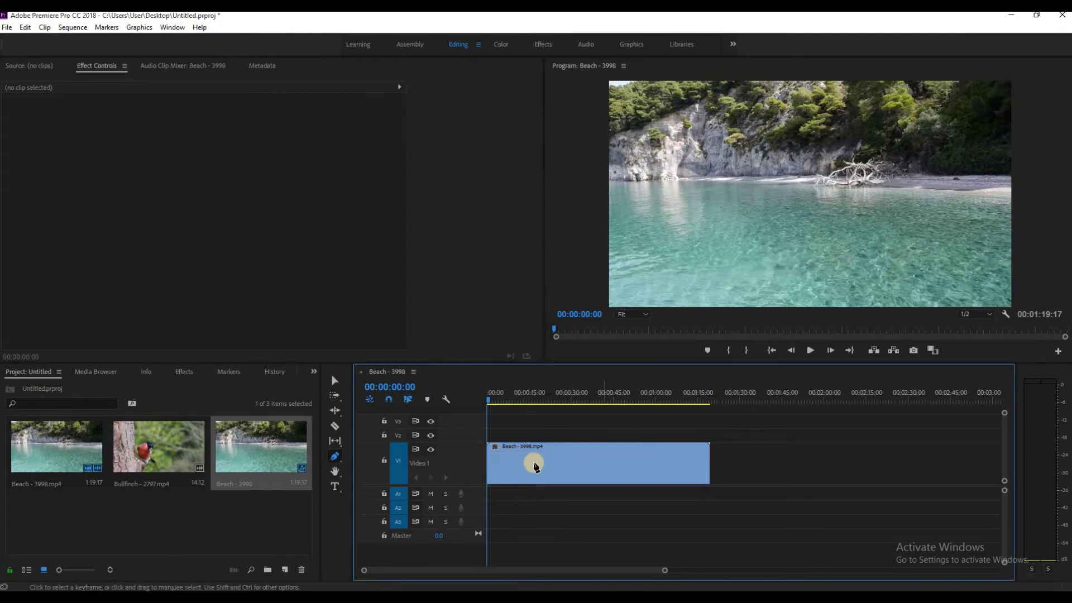
left_click(446, 400)
left_click(441, 192)
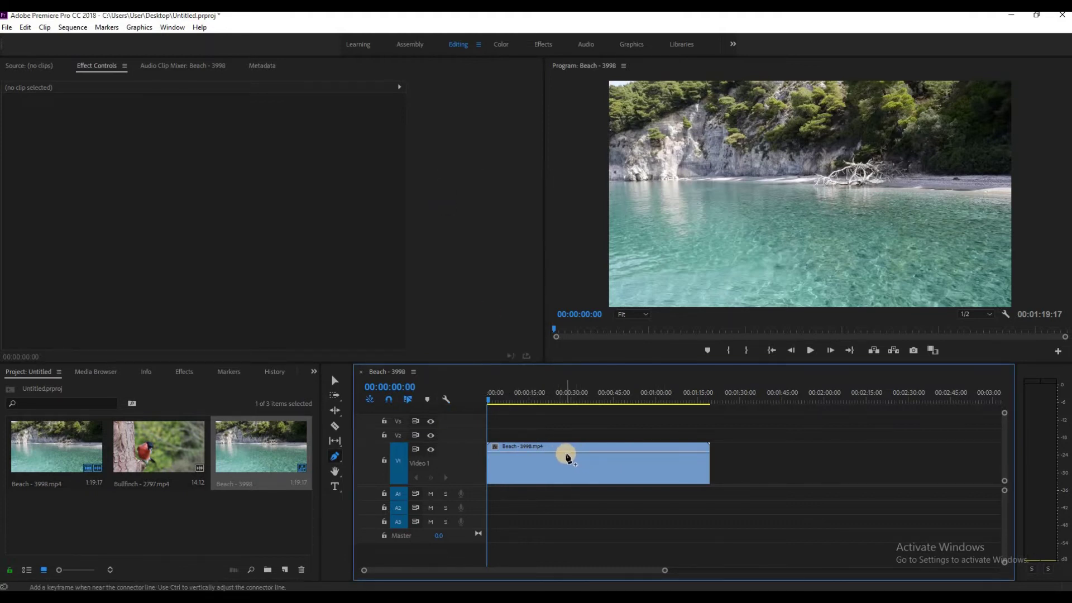
- Keyframe an opacity fade-in on the Beach clip with the Pen tool: a lowered keyframe at the start and a raised one at about 9 seconds
left_click(489, 458)
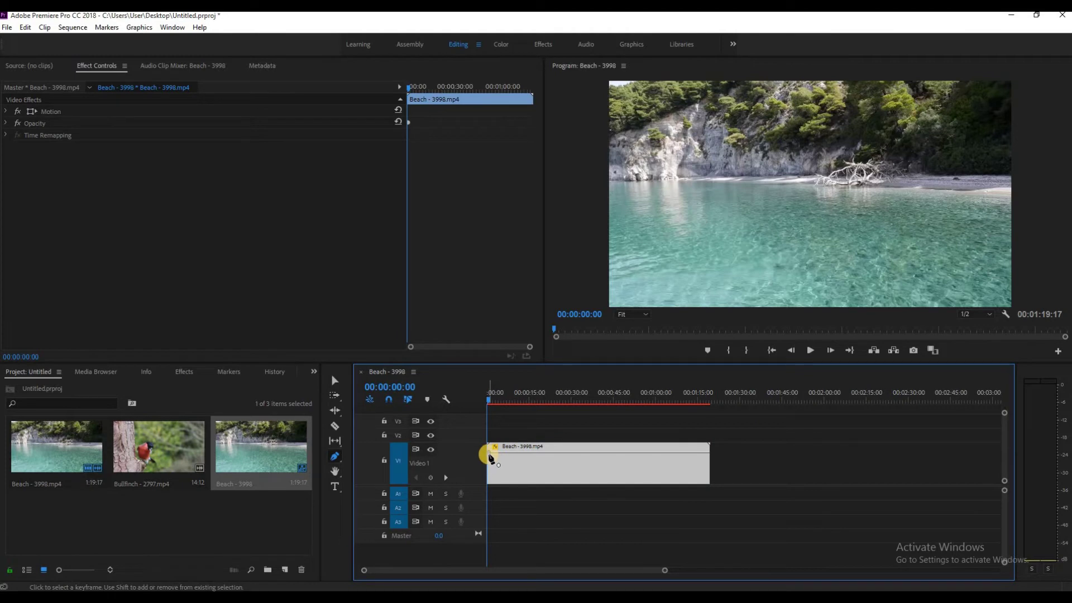
left_click_drag(490, 453, 489, 478)
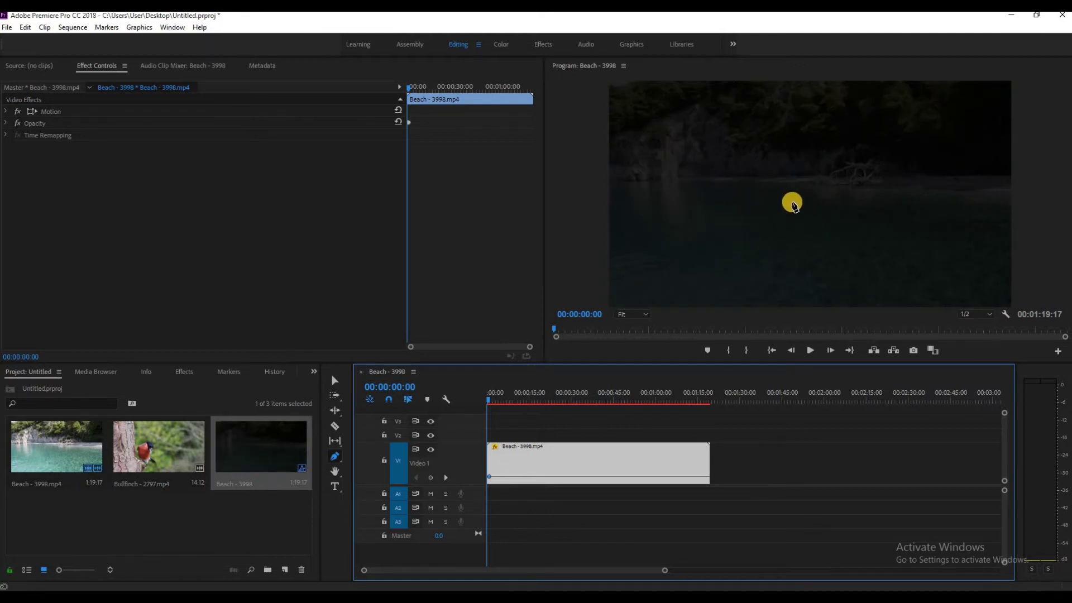
left_click(514, 477)
left_click_drag(514, 477, 514, 463)
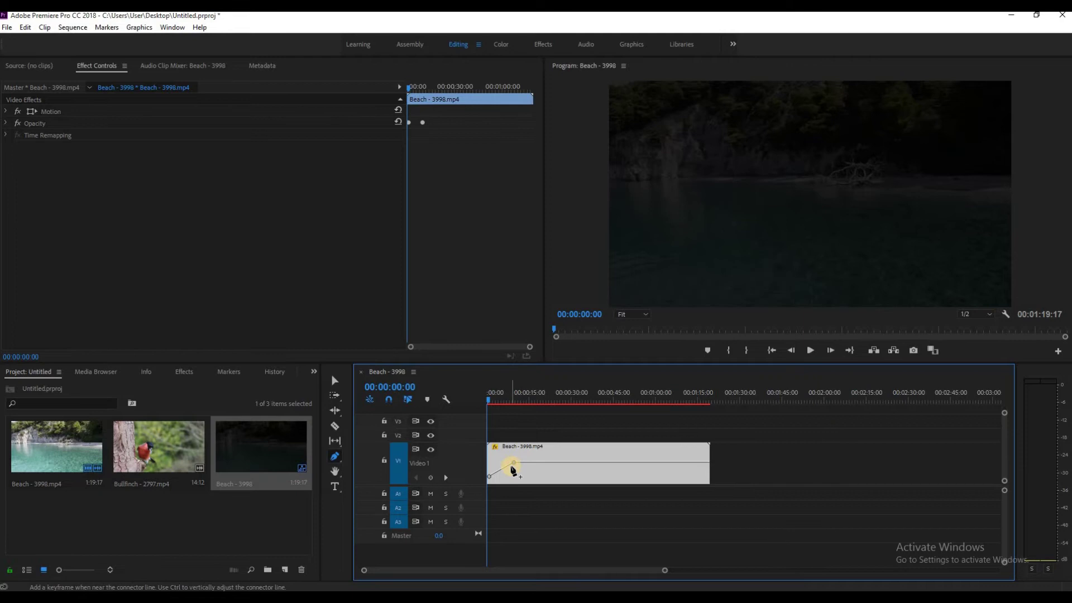
left_click_drag(514, 463, 512, 457)
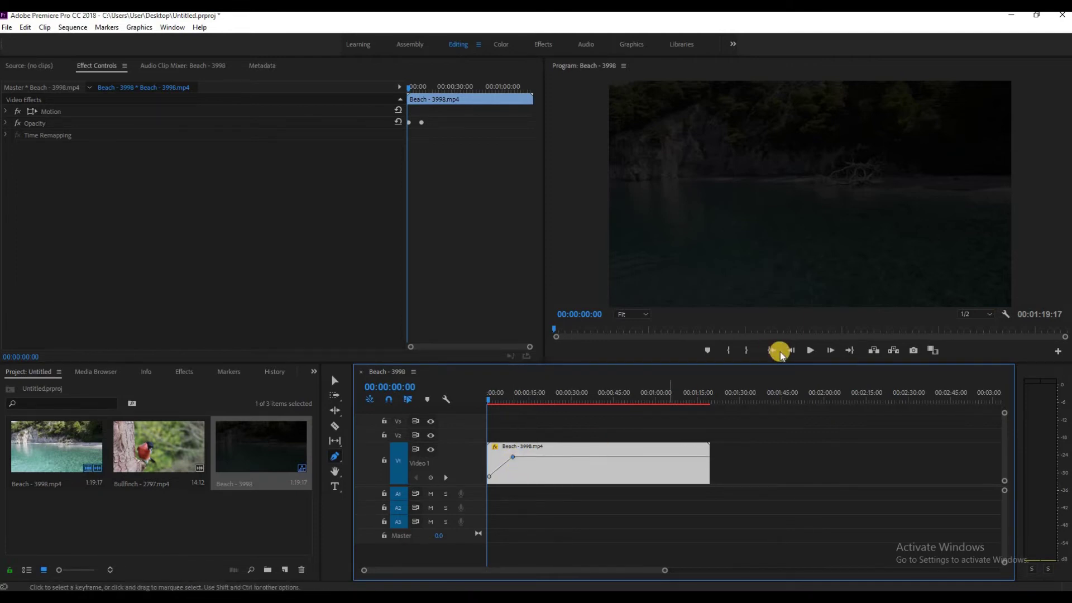
- Play back the fade-in from the start and place the playhead at 00:00:12:05
left_click(810, 350)
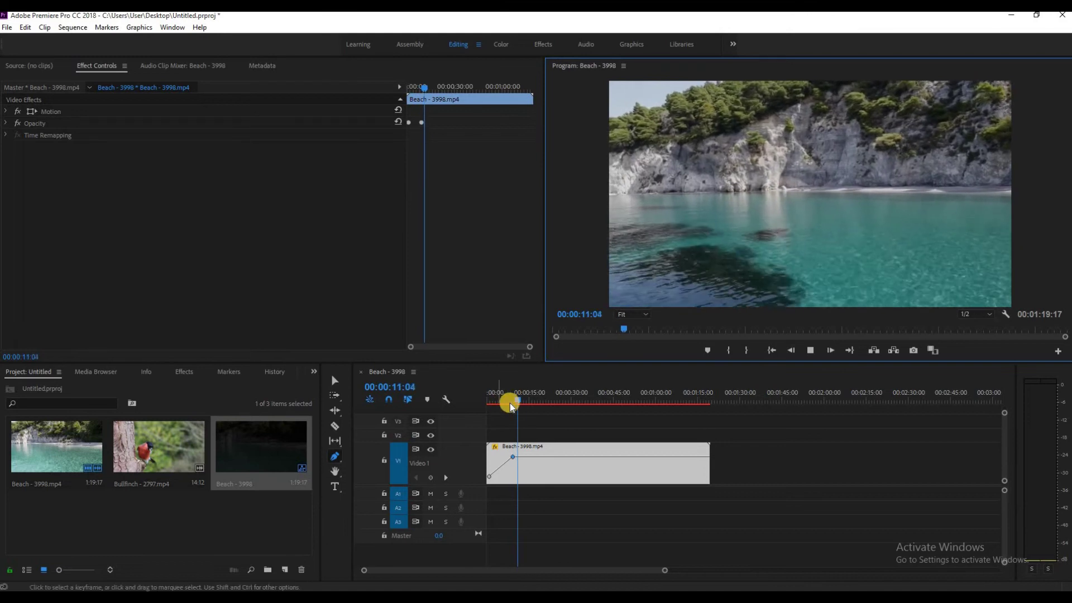
left_click(810, 350)
left_click_drag(532, 400, 521, 402)
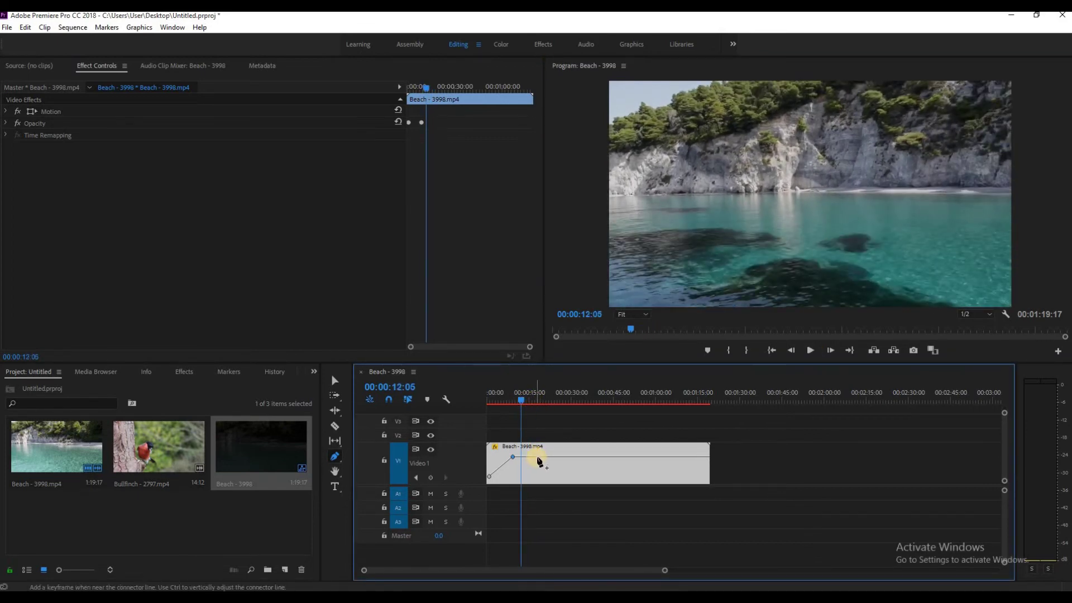
- Add a lowered opacity keyframe at about 17 seconds and a raised one at about 27 seconds, and play back the fades
left_click(539, 458)
left_click_drag(537, 458, 561, 455)
left_click_drag(521, 402, 491, 463)
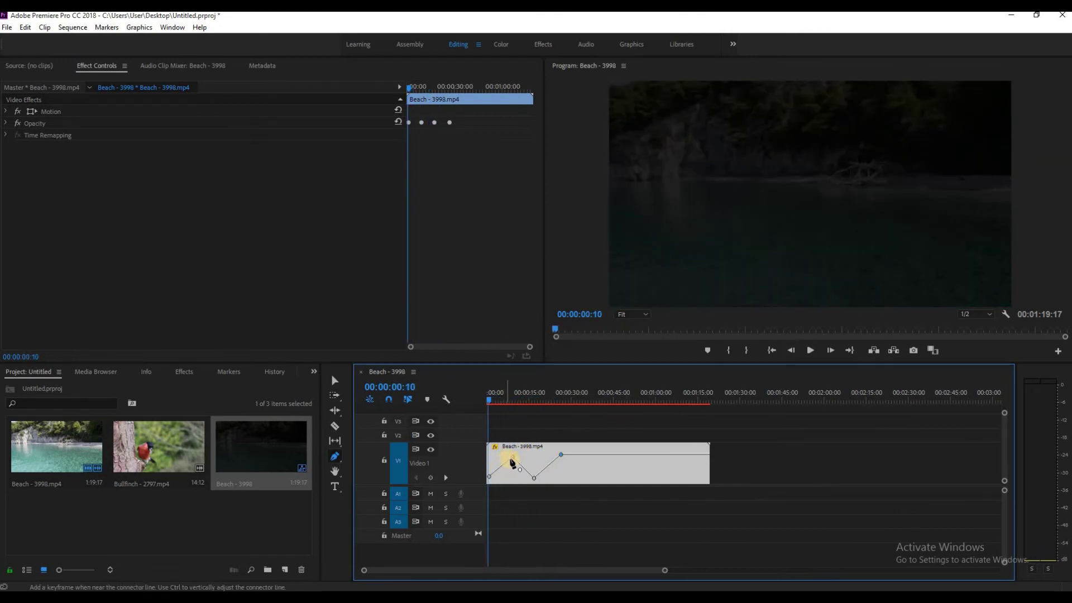
left_click_drag(490, 403, 490, 433)
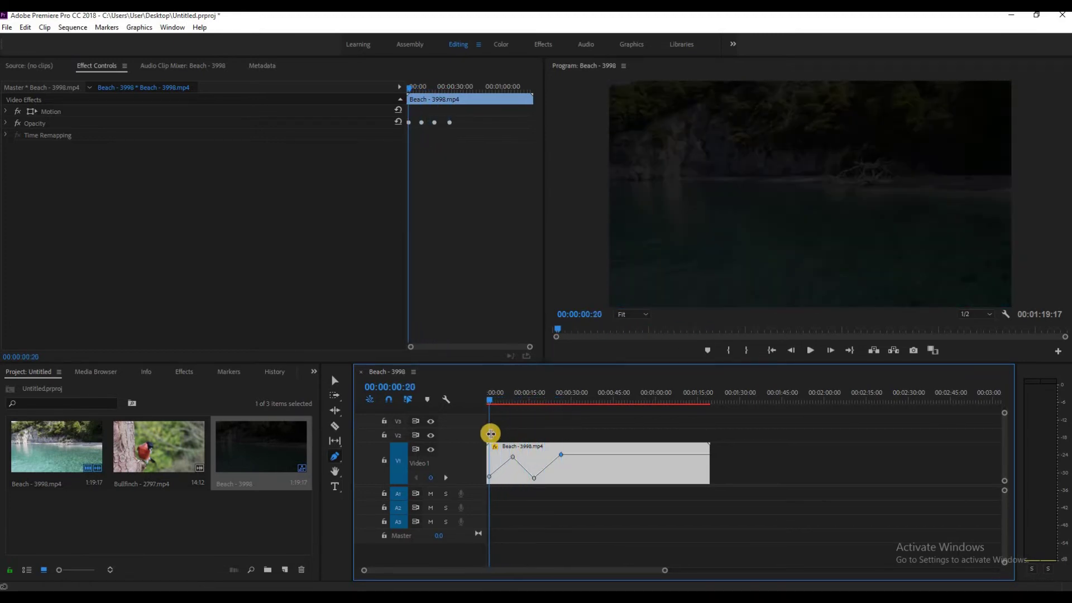
left_click(811, 350)
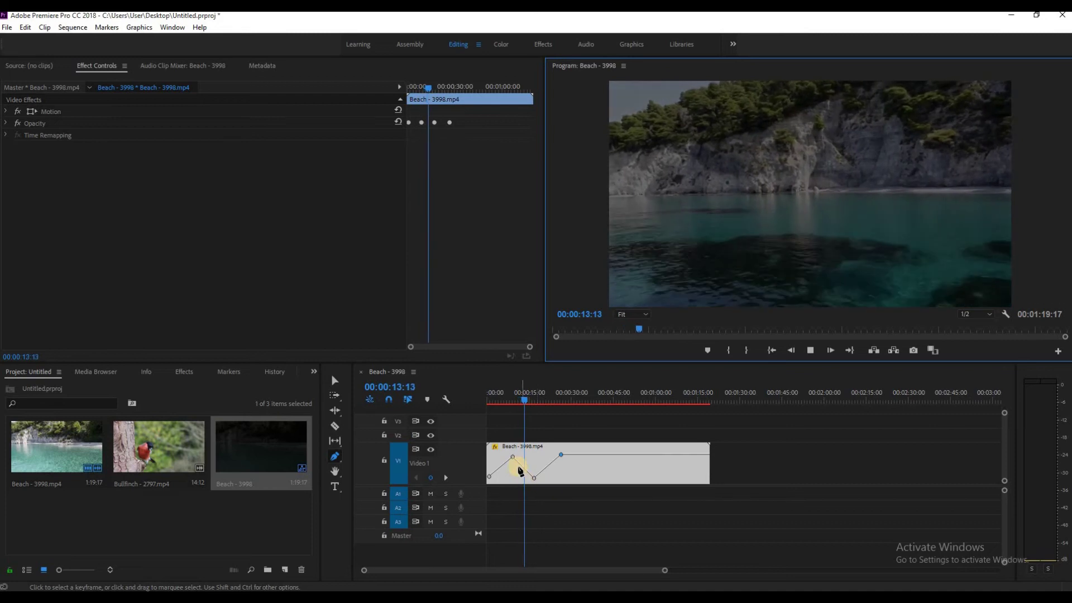
left_click(810, 350)
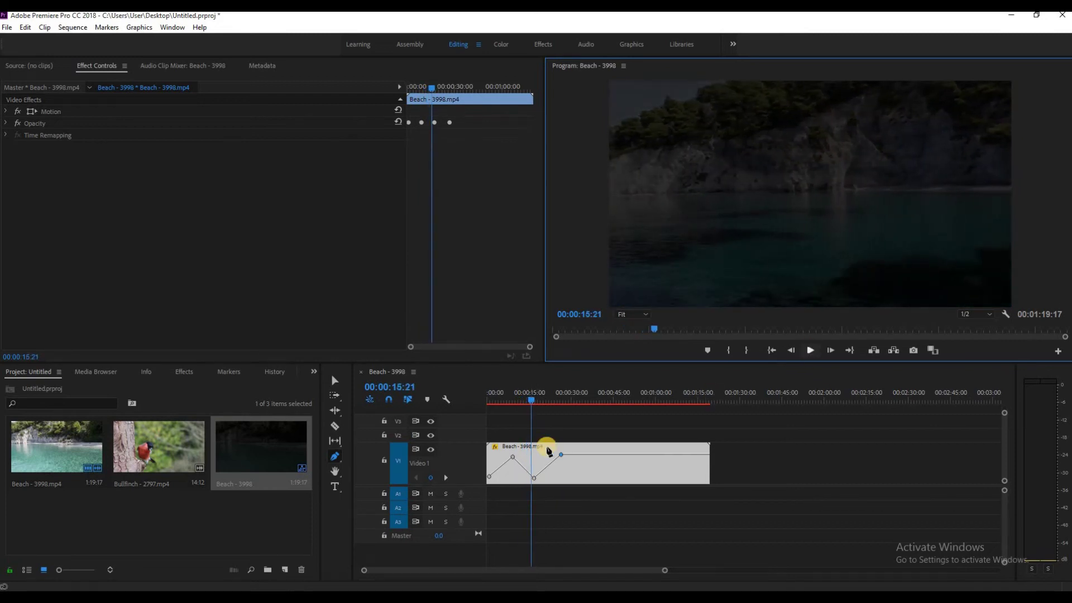
- Make the 9-second opacity keyframe Bezier and shape it into a slightly lower, rounded curve
right_click(514, 459)
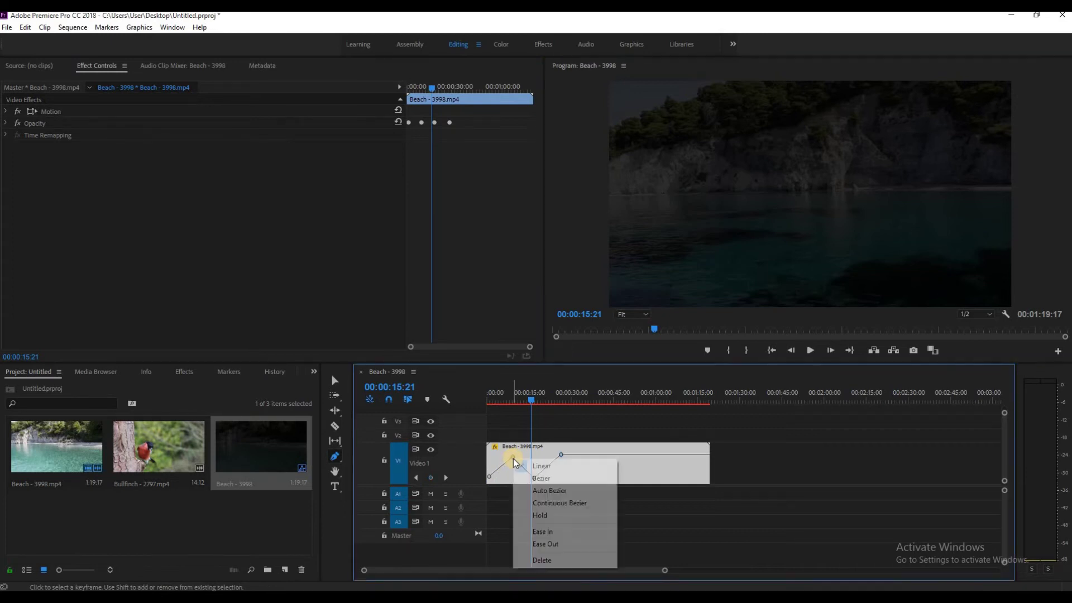
left_click(541, 479)
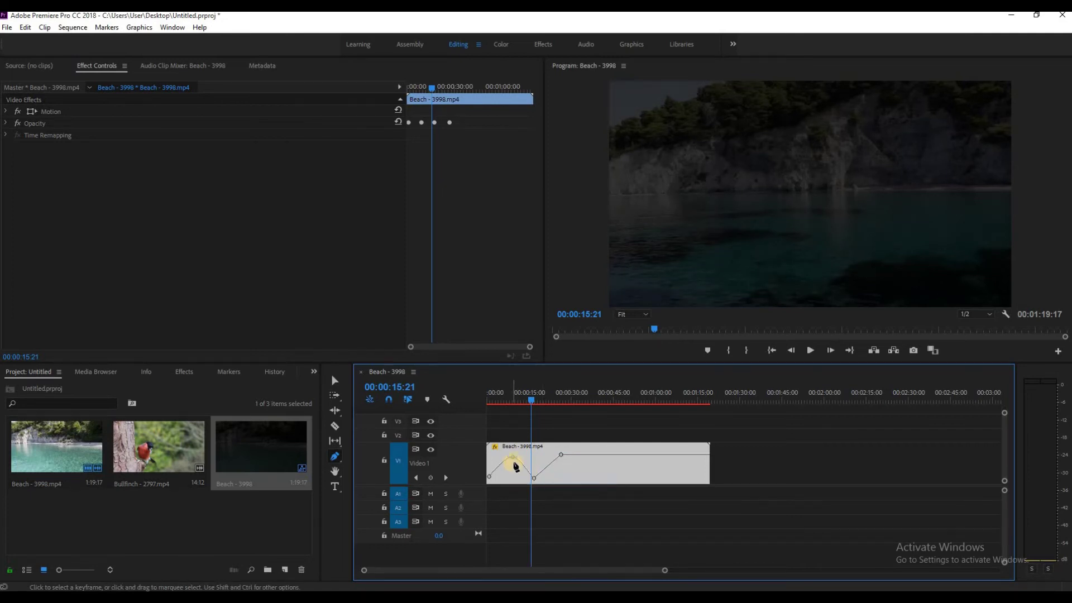
mouse_move(517, 457)
left_mouse_down()
mouse_move(527, 458)
mouse_move(510, 459)
left_mouse_up()
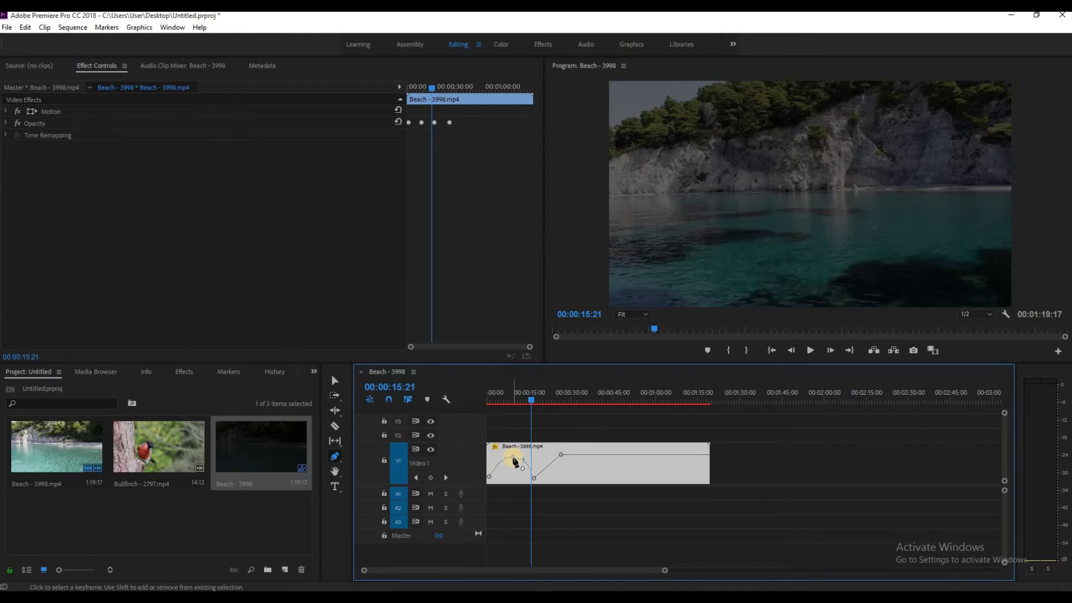
left_click_drag(513, 456, 561, 459)
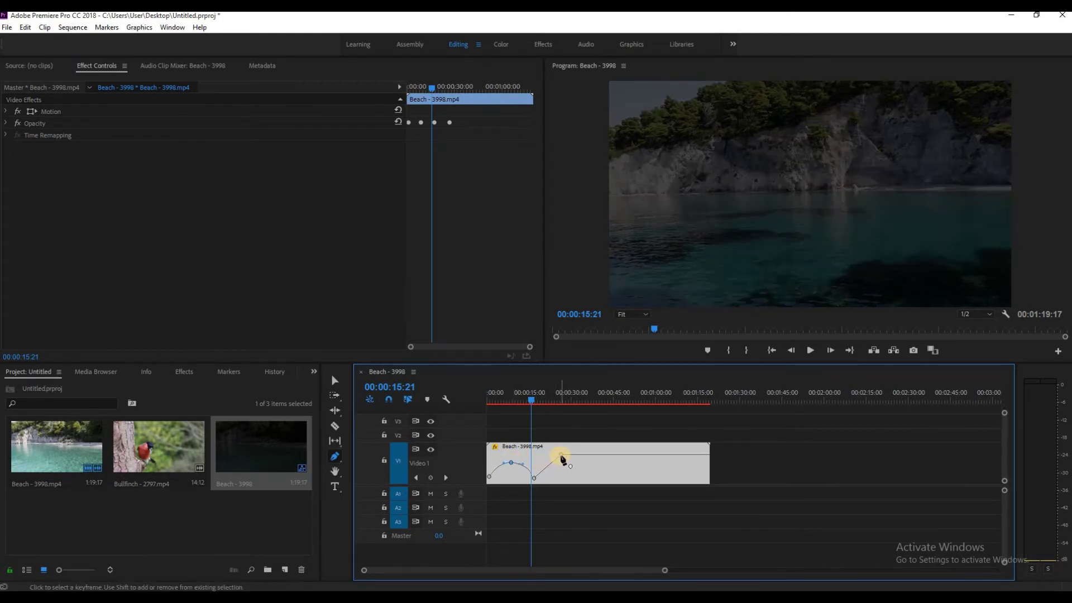
- Make the third and fourth opacity keyframes Bezier, and move them to about 19 and 30 seconds
right_click(537, 481)
left_click(552, 496)
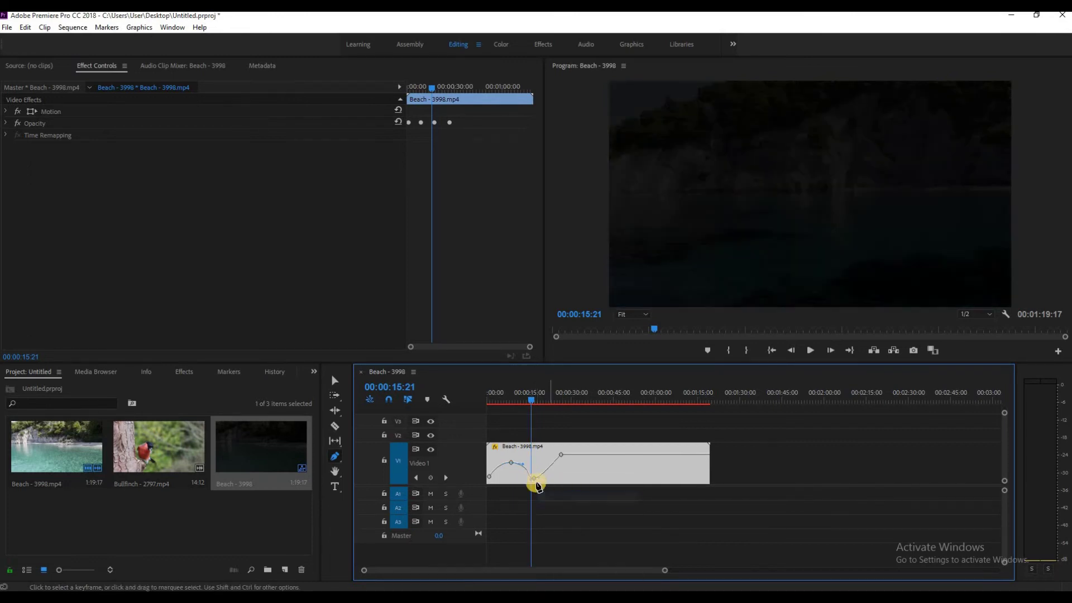
right_click(563, 458)
left_click(575, 475)
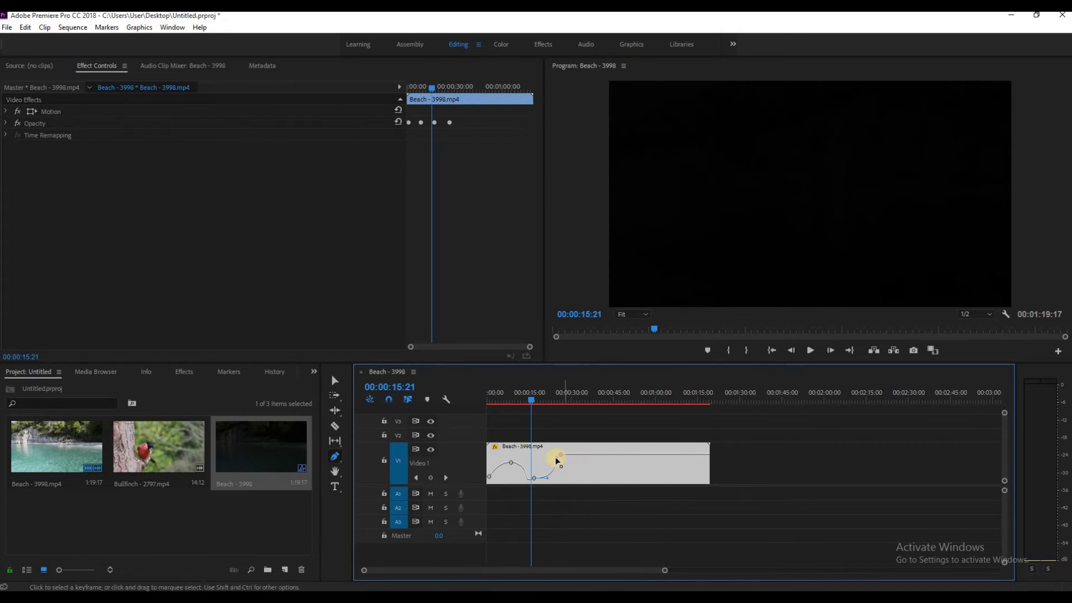
left_click_drag(561, 456, 572, 462)
left_click_drag(534, 478, 541, 480)
- Play the sequence from the start to preview the curved opacity changes, stopping at 00:00:26:02
left_click_drag(530, 401, 481, 416)
left_click(809, 357)
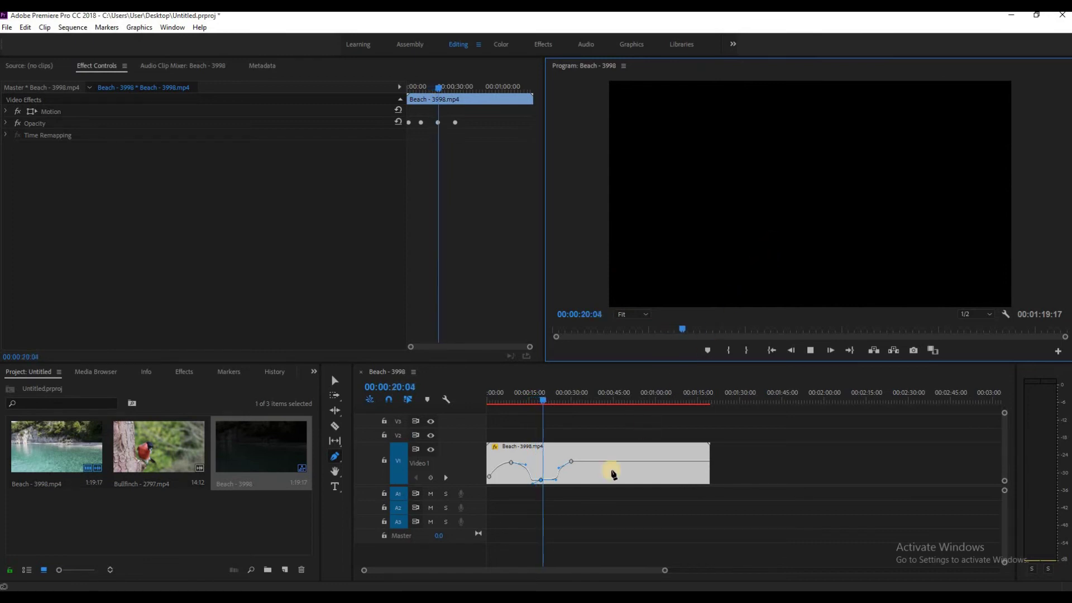
left_click(810, 350)
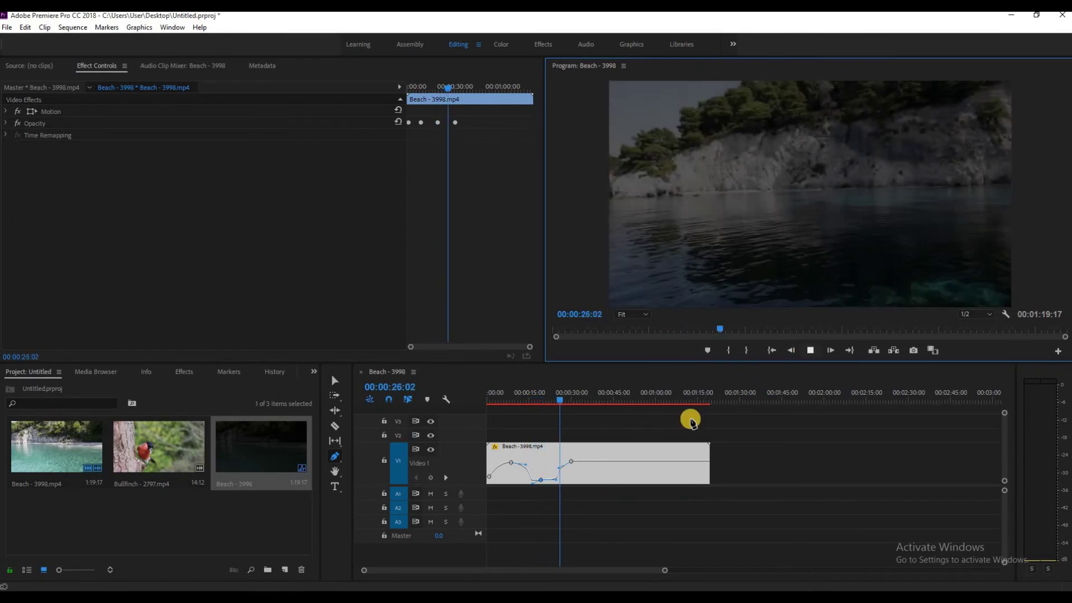
- Review the interpolation, easing and delete options of the last opacity keyframe, with the playhead moved to 00:00:10:00
right_click(571, 463)
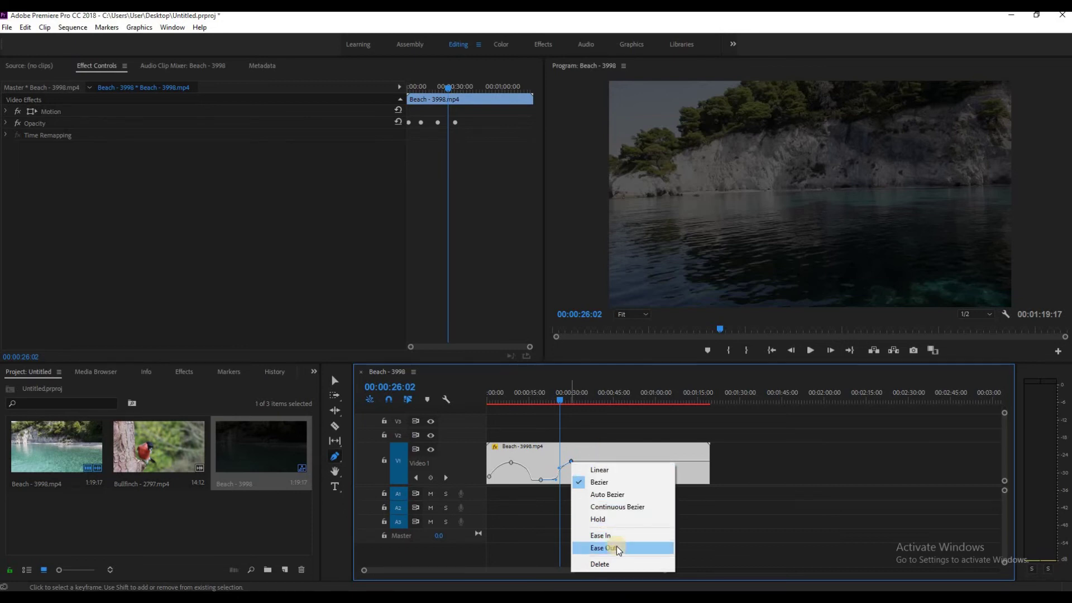
left_click_drag(558, 400, 515, 430)
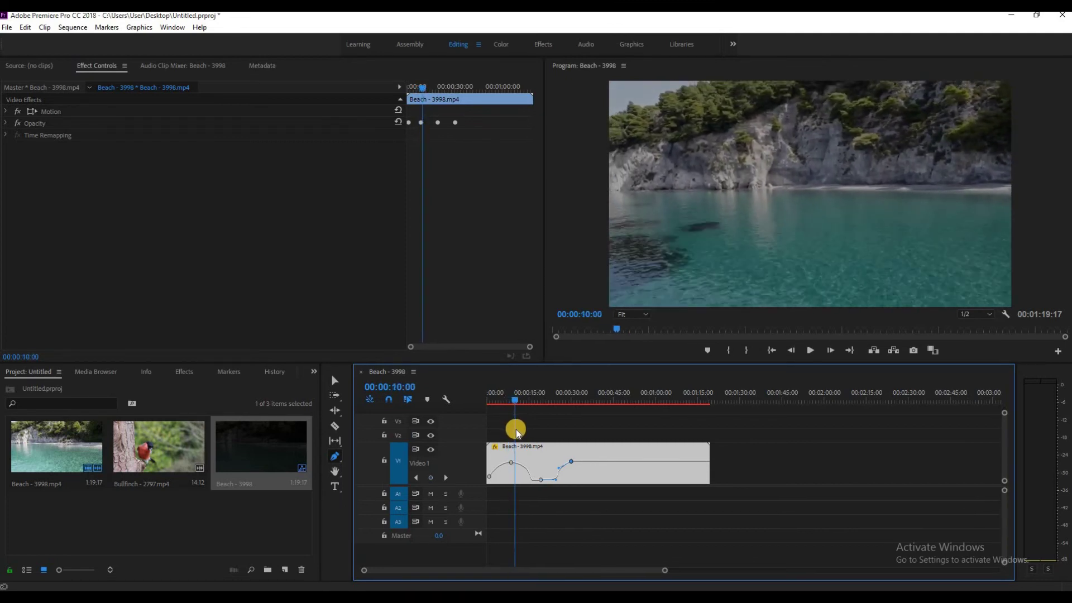
right_click(572, 463)
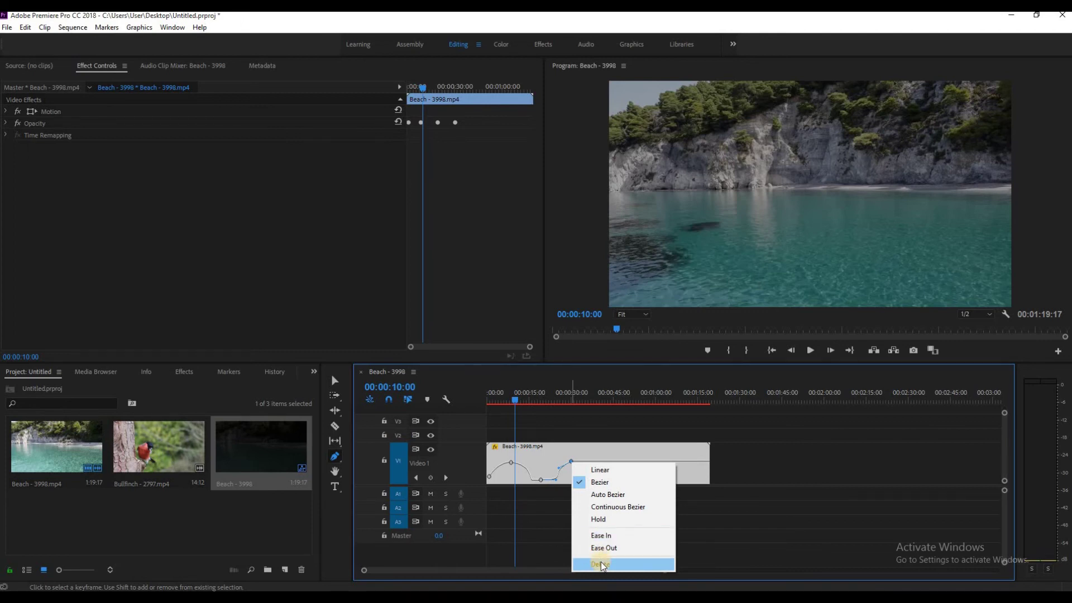
left_click(548, 526)
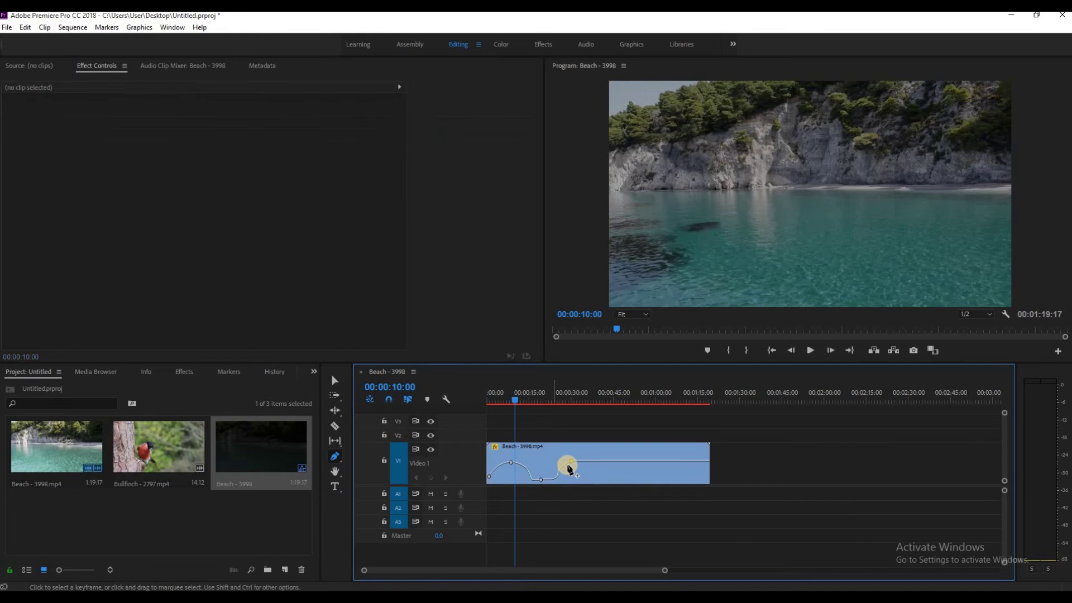
- Delete all the opacity keyframes from the Beach clip, from the last to the first, and switch to the Selection tool
left_click(572, 462)
right_click(573, 466)
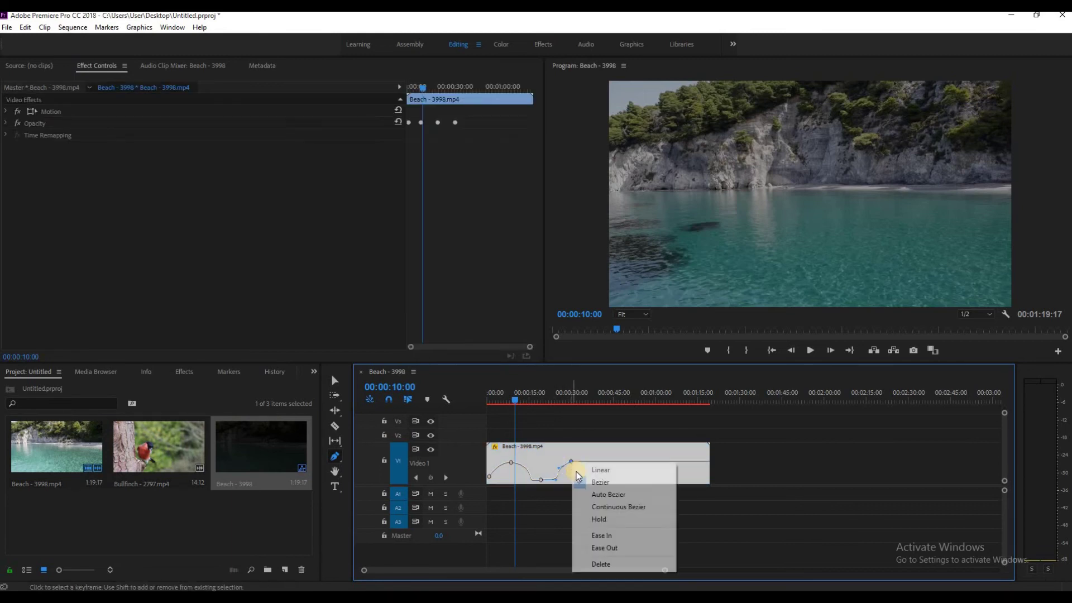
left_click(598, 564)
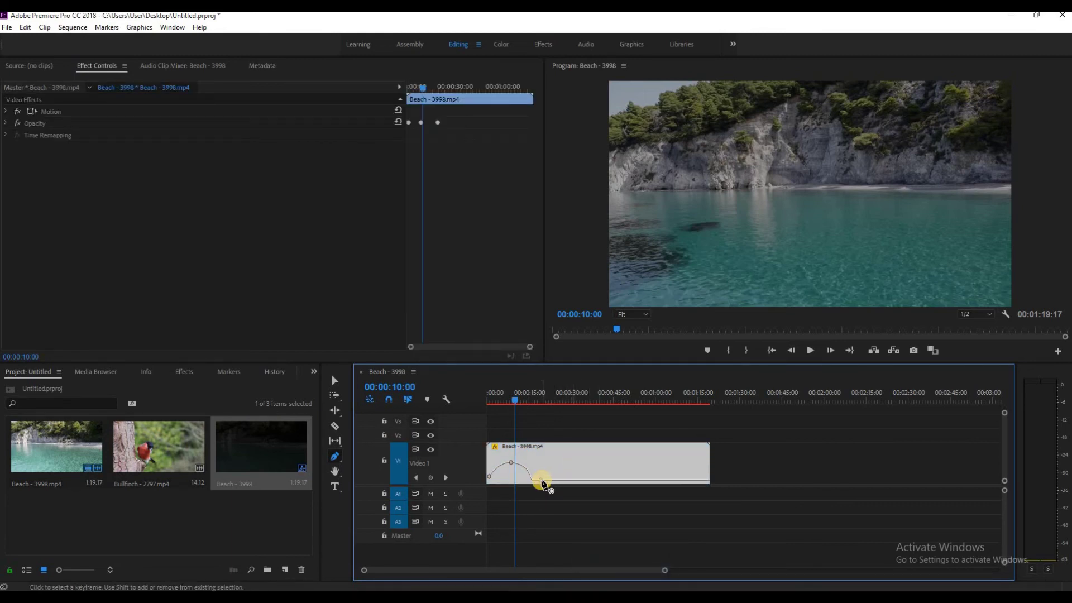
right_click(541, 480)
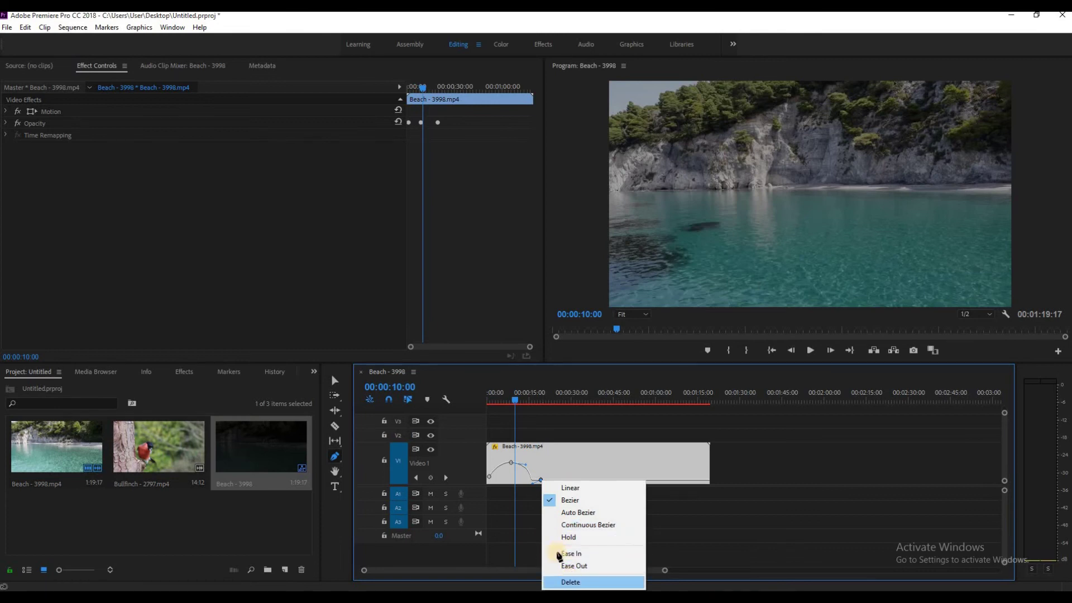
left_click(568, 582)
right_click(512, 464)
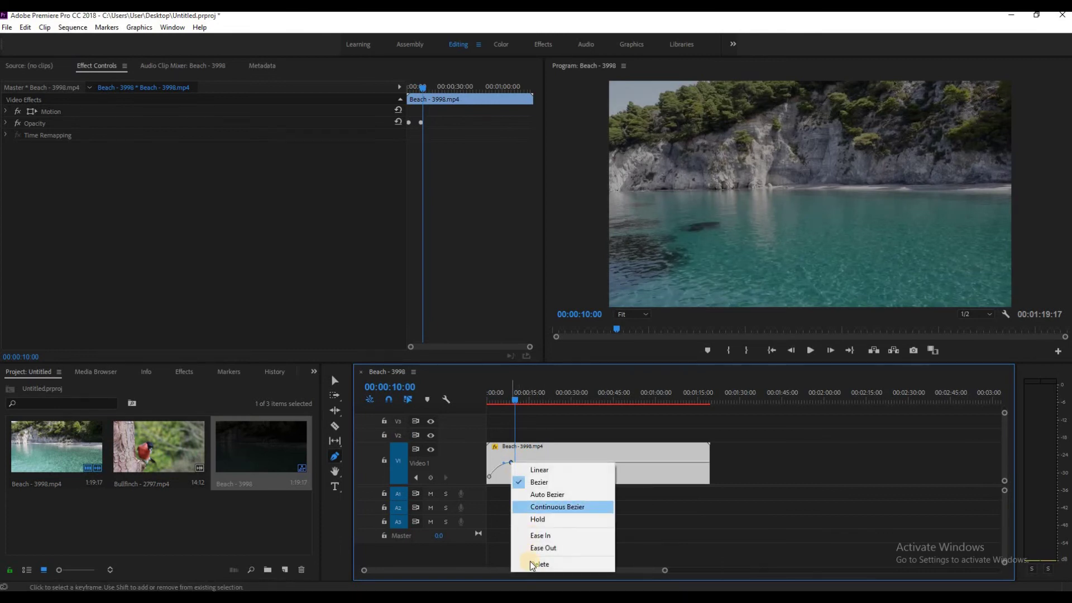
left_click(531, 561)
key("Delete")
left_click(334, 382)
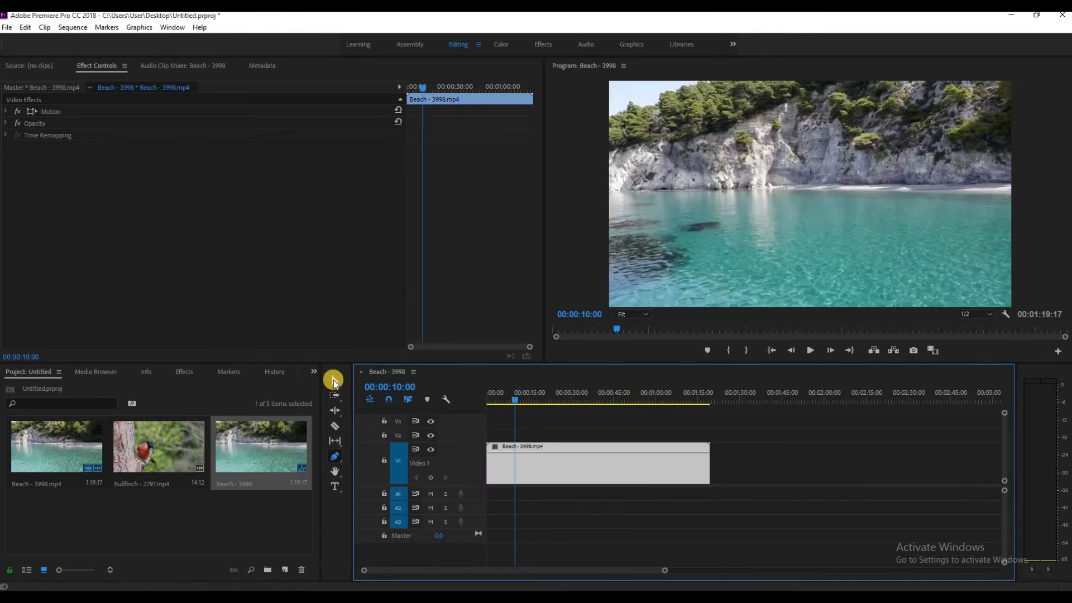
left_click(334, 381)
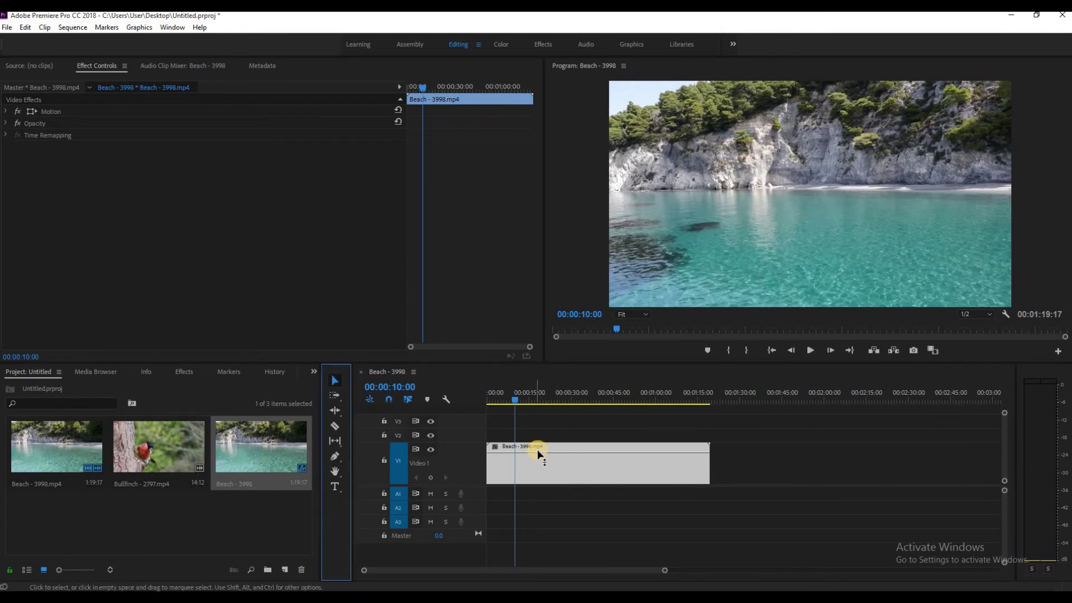
- Lower the Beach clip's overall opacity to about 14%, raise it to about 63%, and scrub the sequence to check each level
left_click_drag(536, 454, 537, 473)
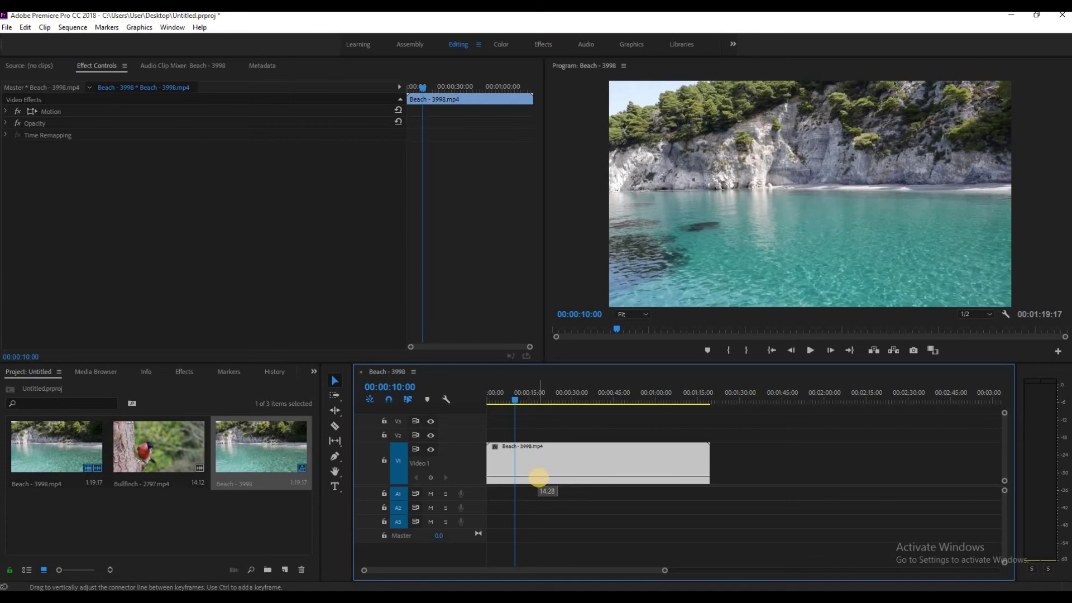
left_click_drag(539, 476, 538, 477)
mouse_move(514, 400)
left_mouse_down()
mouse_move(485, 413)
mouse_move(496, 411)
left_mouse_up()
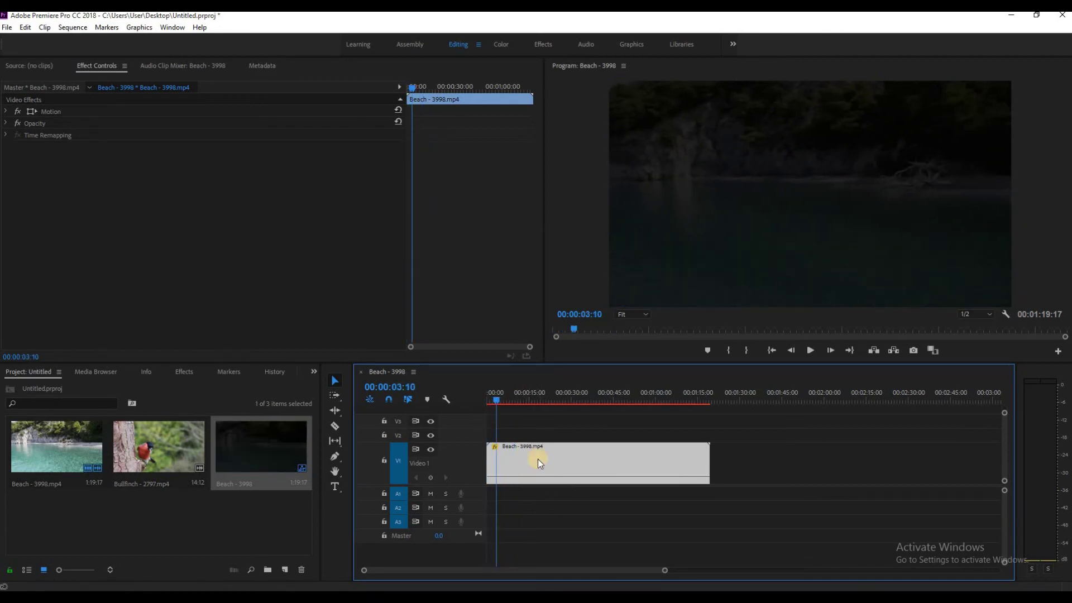
left_click_drag(543, 477, 544, 466)
left_click_drag(507, 404, 547, 420)
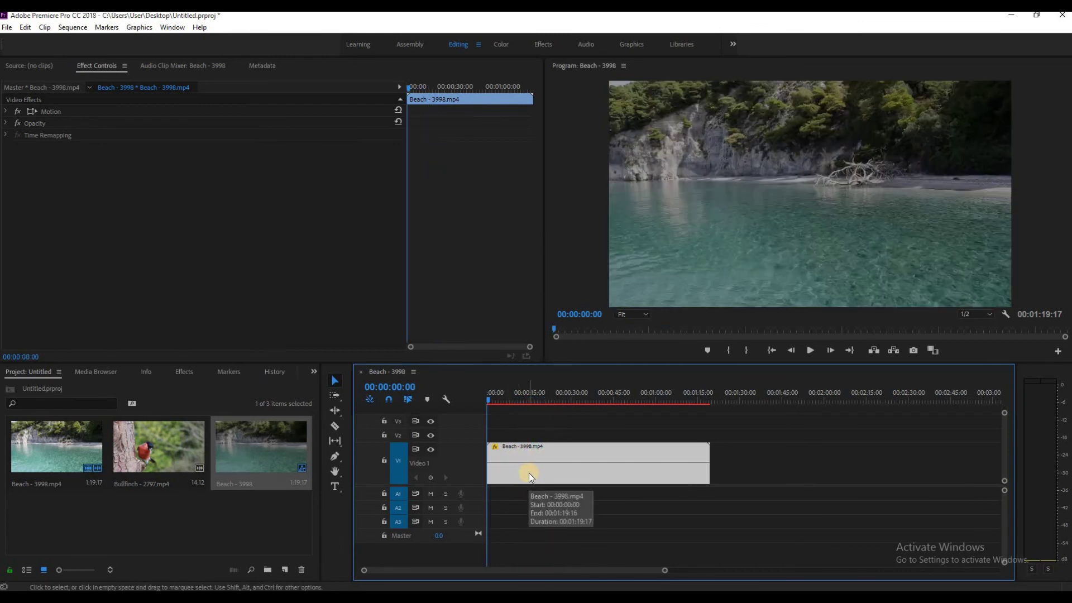
- Draw a blue circle over the left-centre of the video frame with the Ellipse tool, starting at 00:00:00:00
left_click(334, 456)
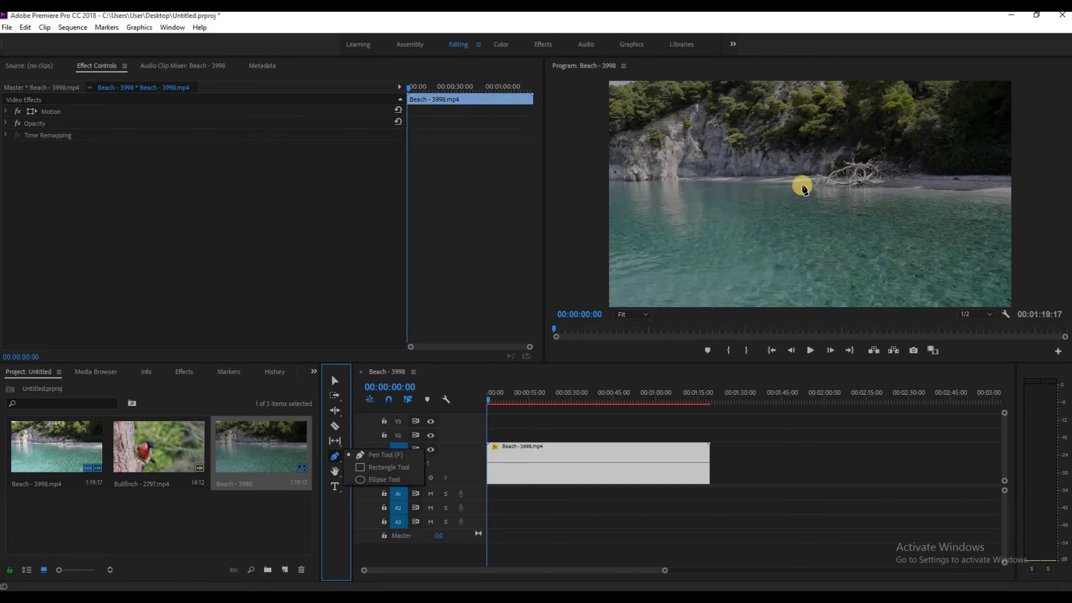
left_click(373, 479)
left_click_drag(672, 148, 734, 208)
left_click_drag(764, 247, 787, 262)
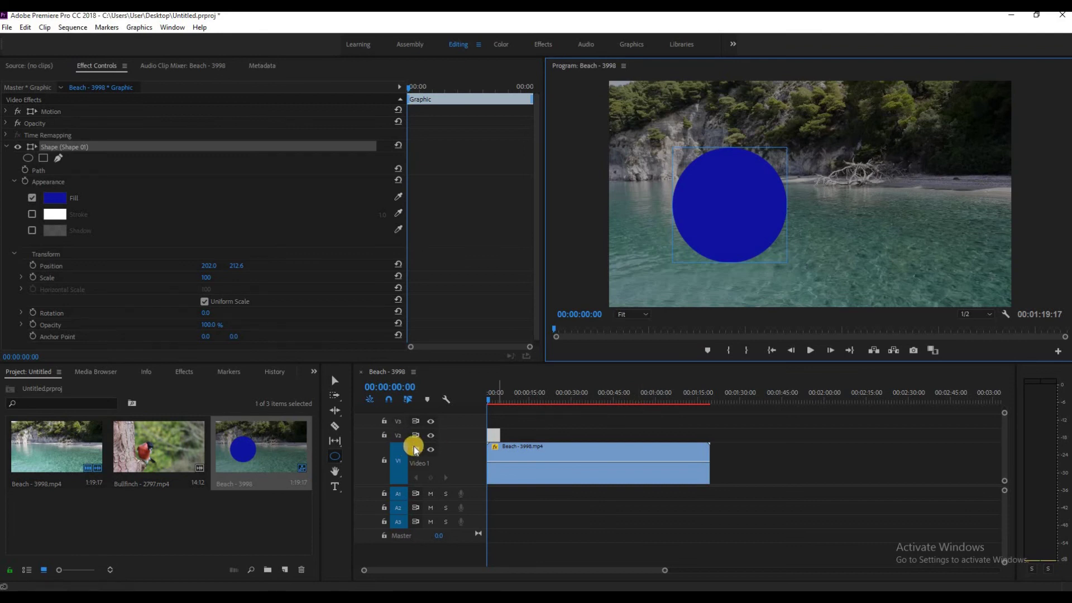
- Switch the Beach clip's keyframe line in the timeline from Opacity to Motion Scale
left_click(496, 450)
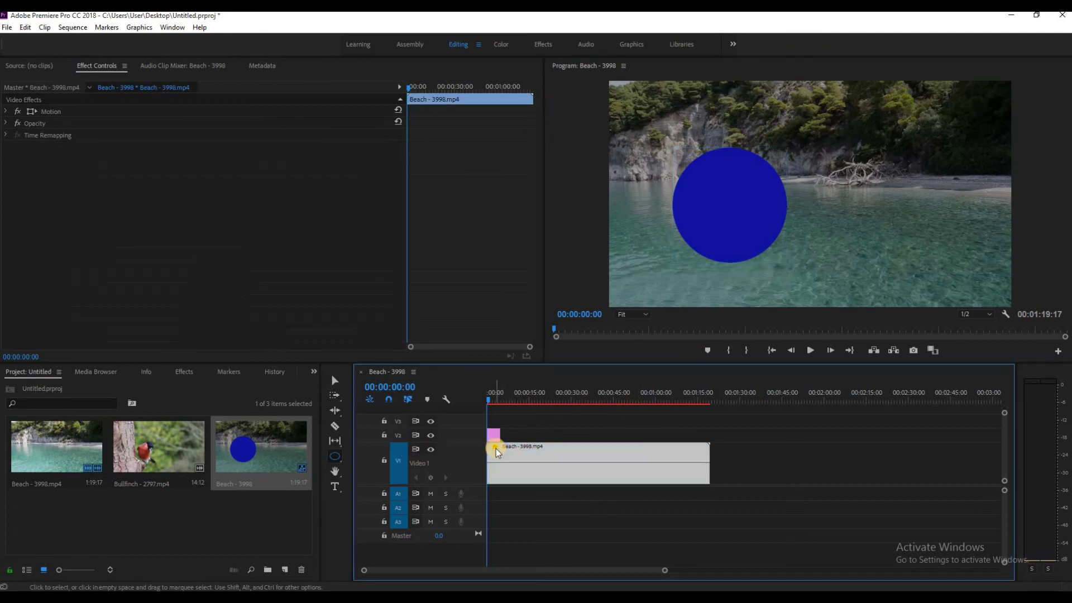
right_click(495, 448)
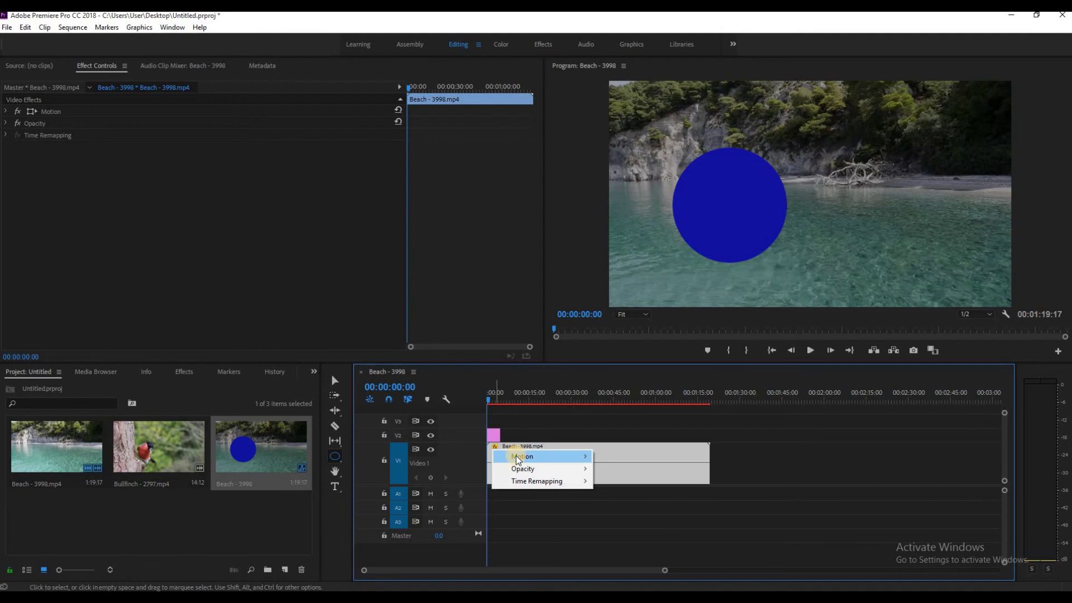
mouse_move(522, 456)
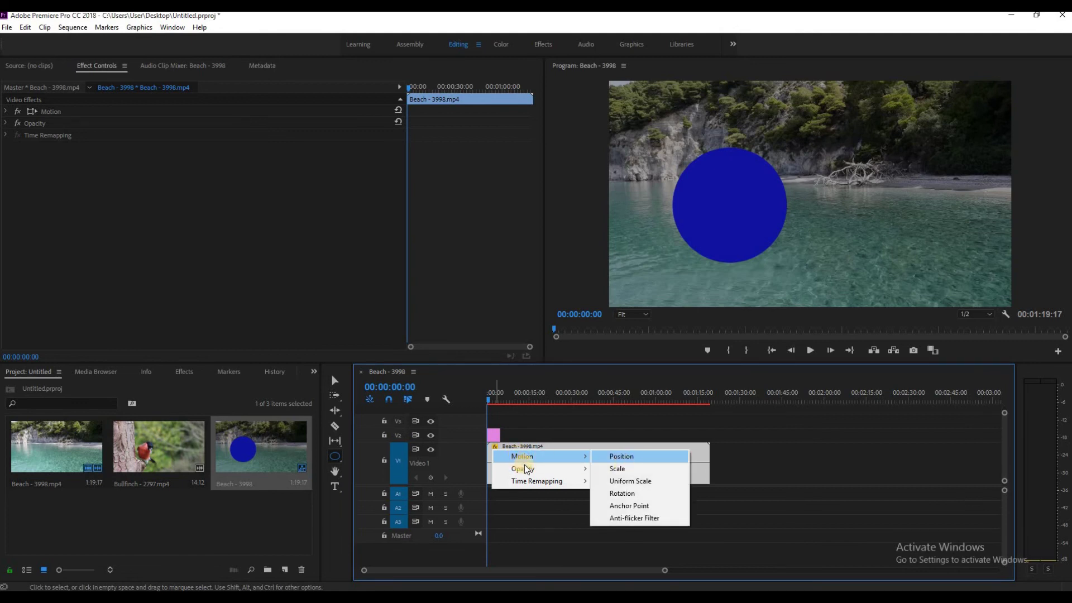
mouse_move(538, 479)
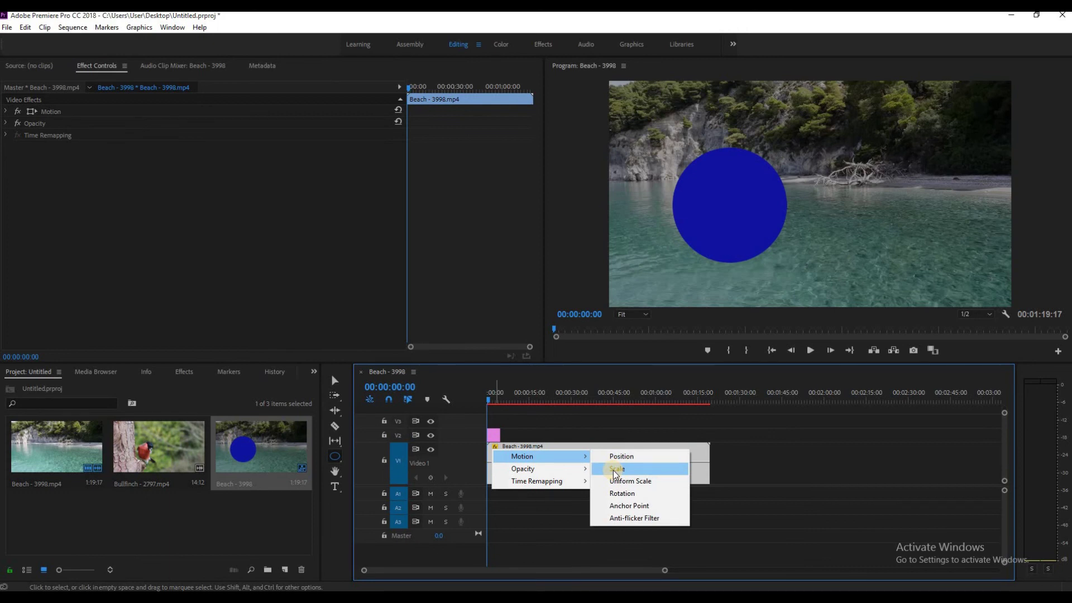
left_click(616, 473)
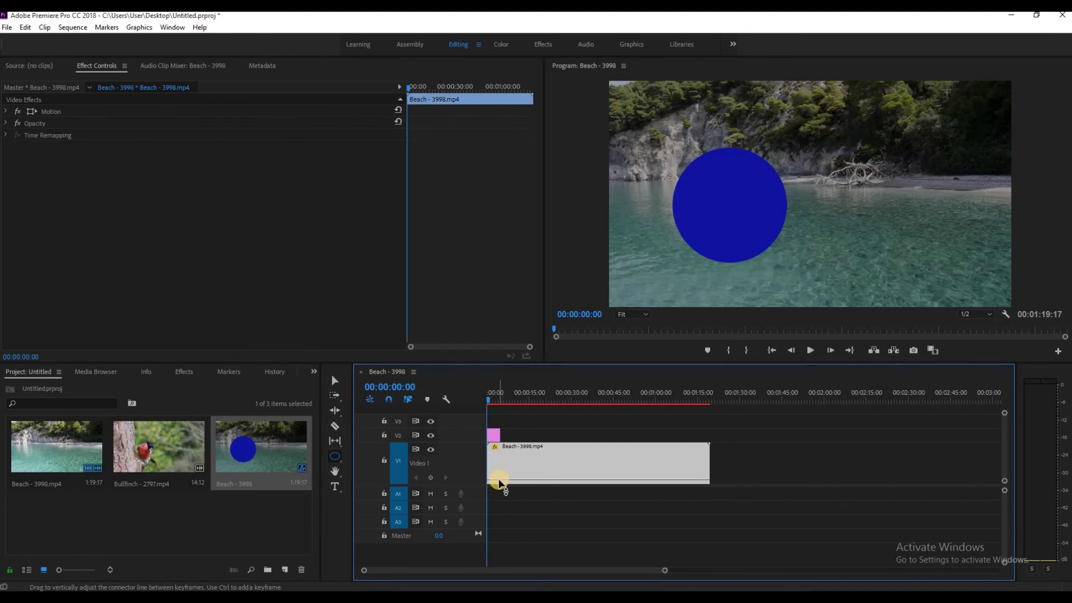
- Add three Pen tool Scale keyframes at about 0, 5 and 10 seconds, highest in the middle and 0 at the end, and play the animation
key("p")
left_click_drag(501, 481, 501, 475)
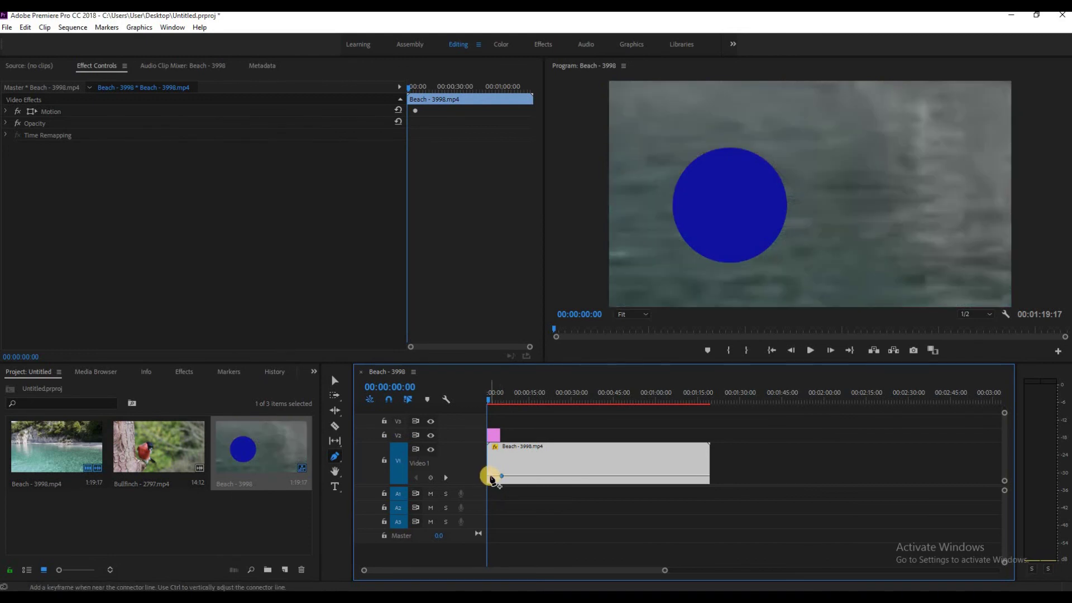
left_click(490, 478)
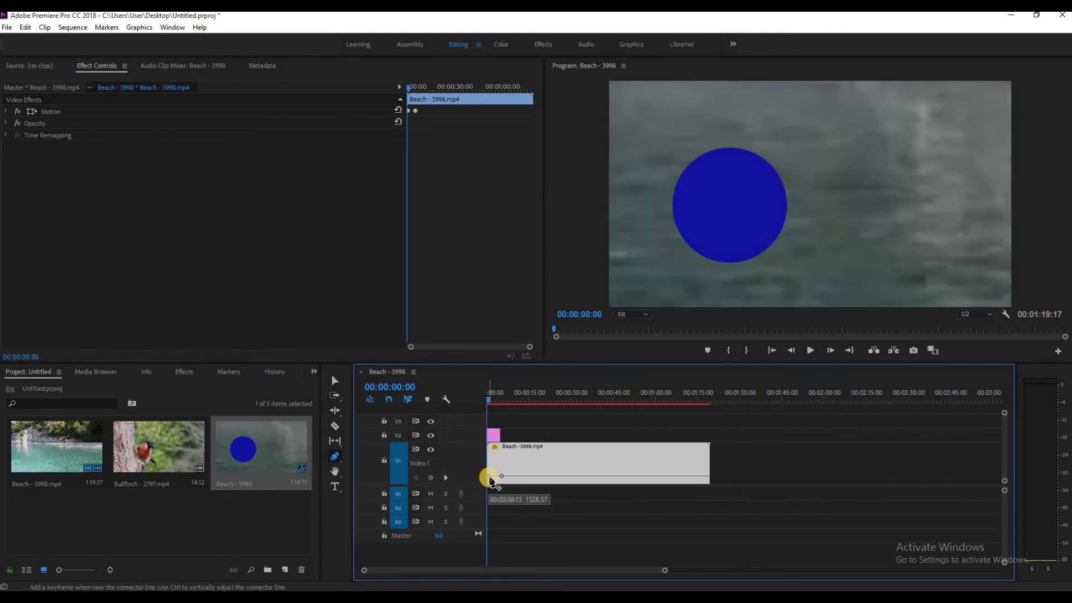
left_click_drag(490, 481, 515, 480)
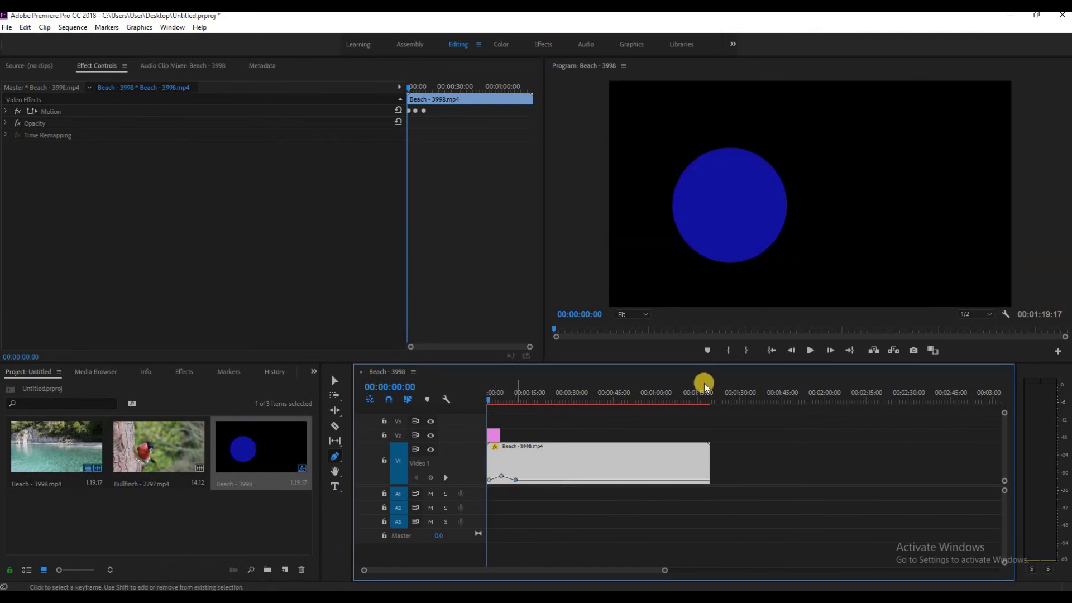
left_click(809, 350)
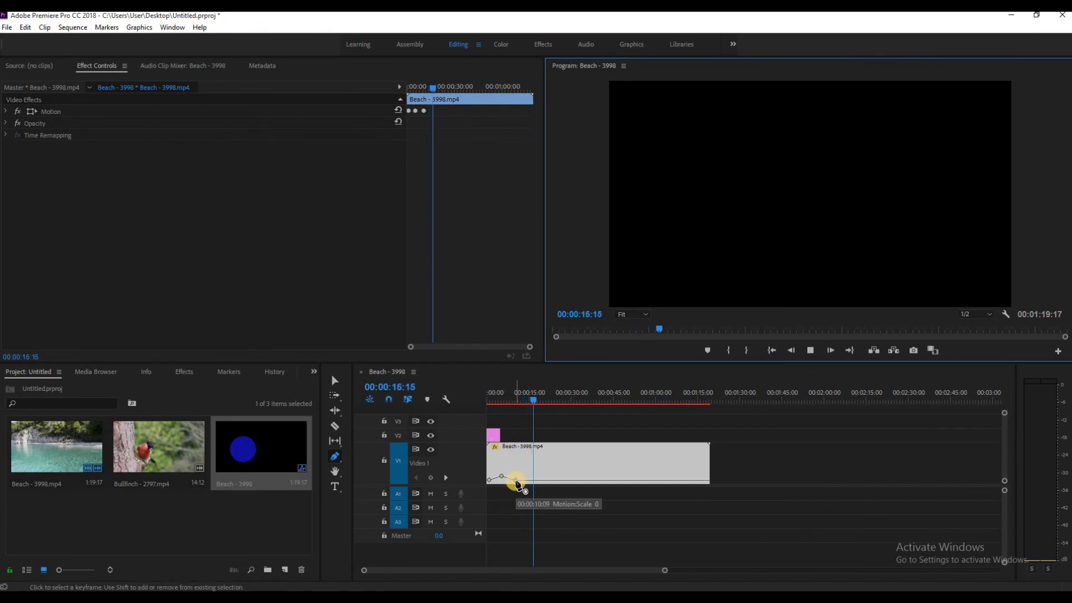
left_click(810, 350)
- Delete all three Scale keyframes from the Beach clip, from the last to the first
right_click(516, 480)
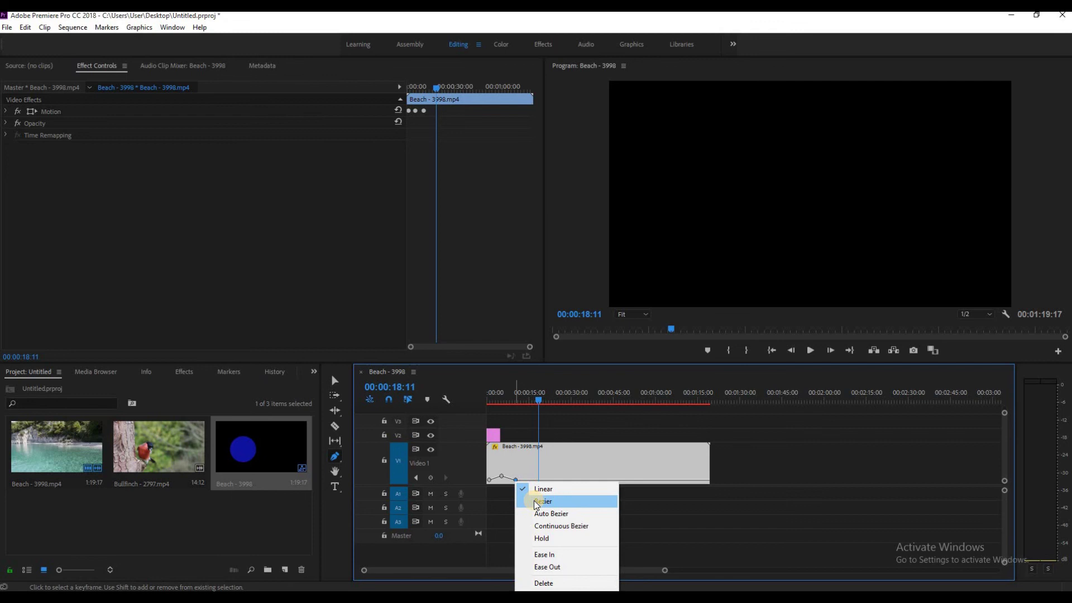
left_click(543, 583)
right_click(502, 476)
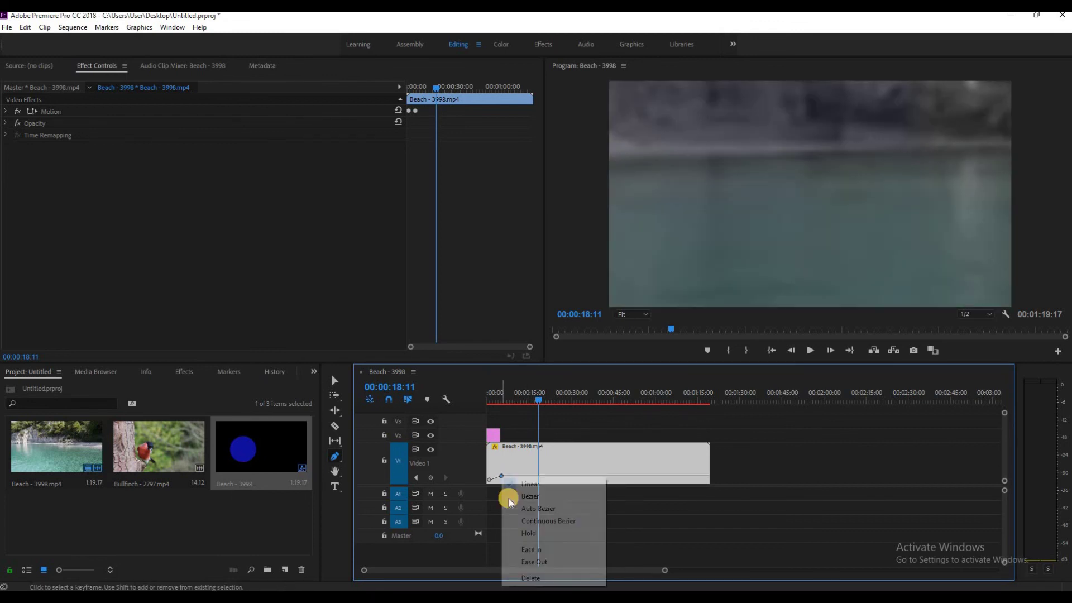
left_click(530, 578)
left_click(490, 480)
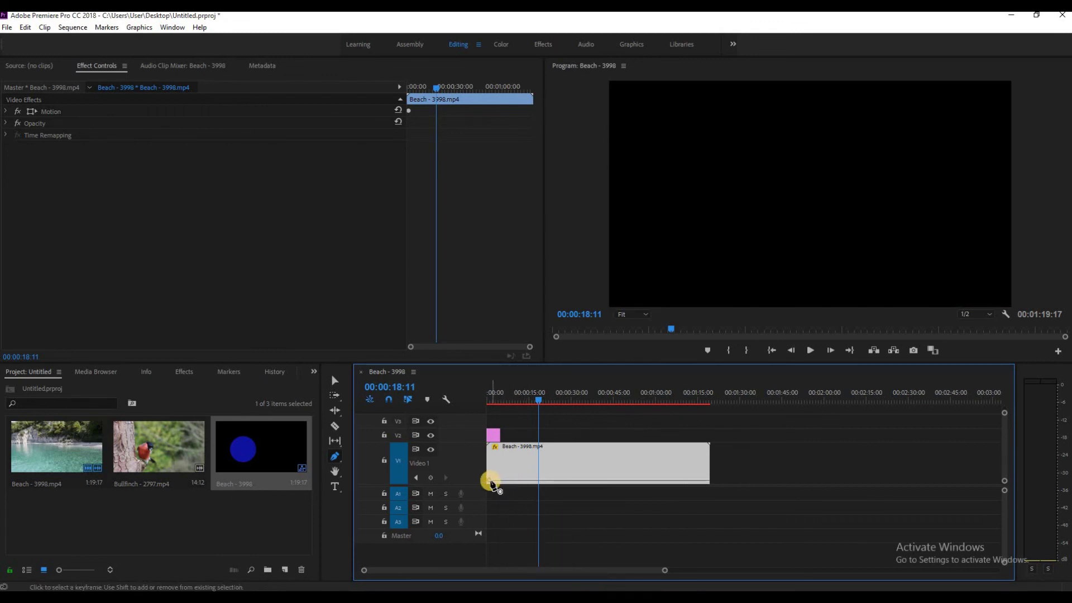
right_click(490, 480)
left_click(513, 579)
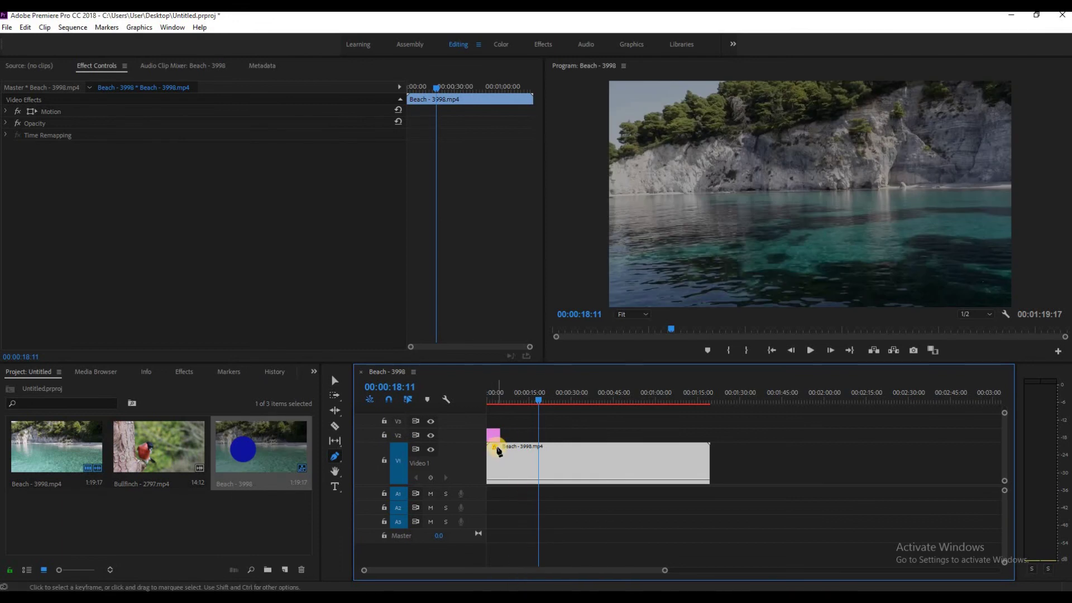
- Review the Motion and Opacity properties offered for the Beach clip's keyframe line, leaving the selection unchanged
left_click(495, 447)
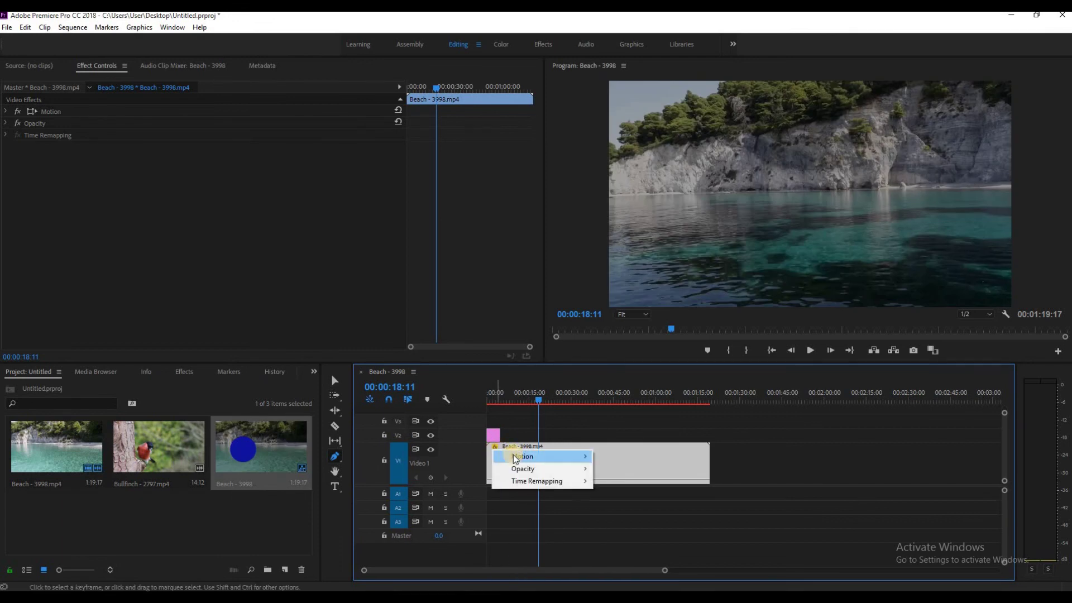
mouse_move(518, 456)
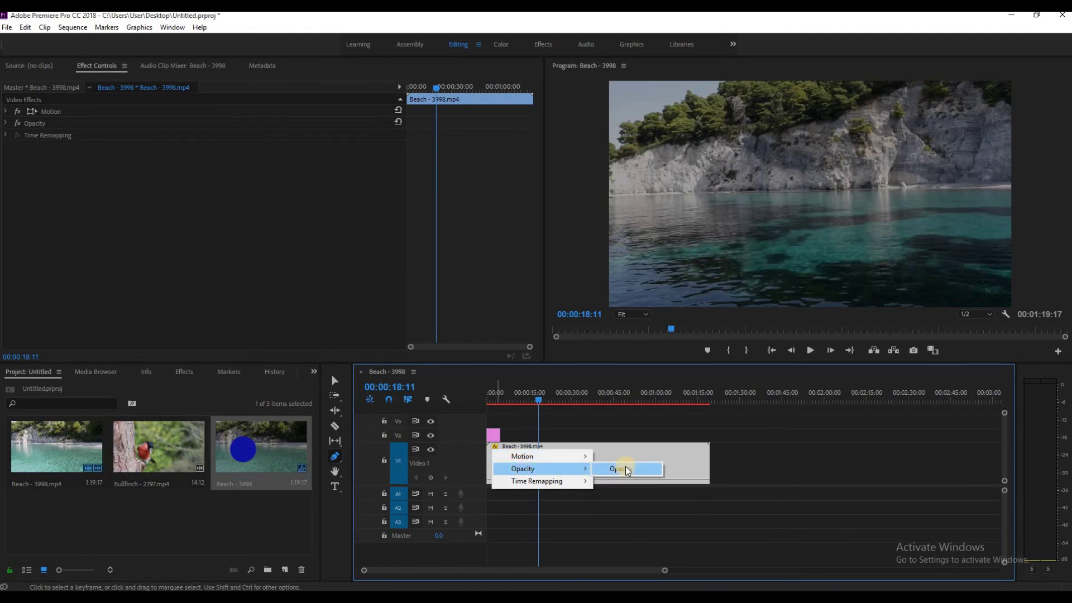
left_click(595, 514)
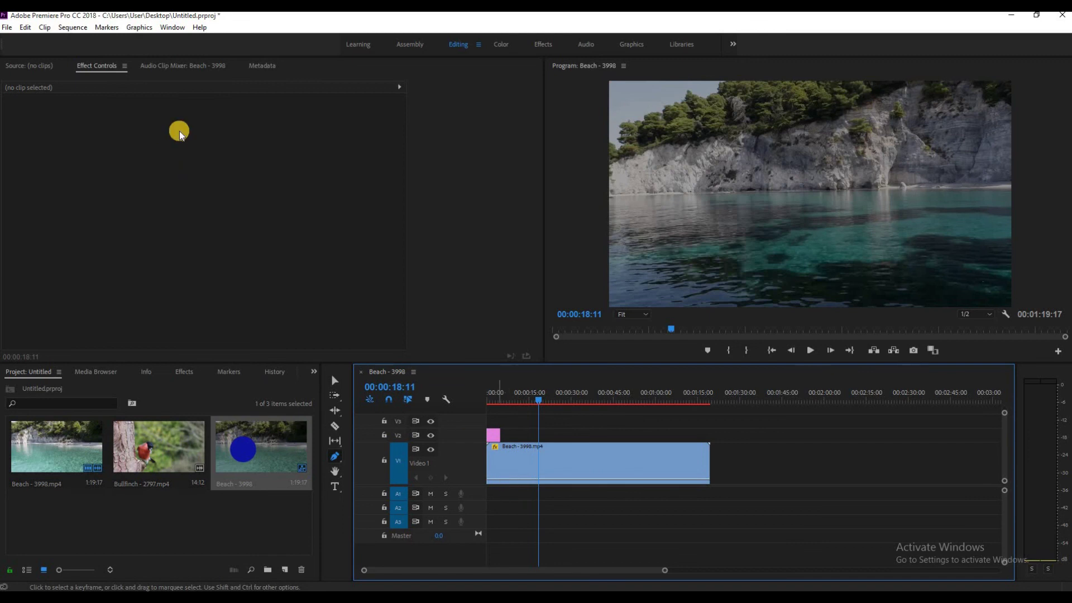
- Select the Beach clip with the Selection tool and expand its Opacity effect settings
left_click(104, 68)
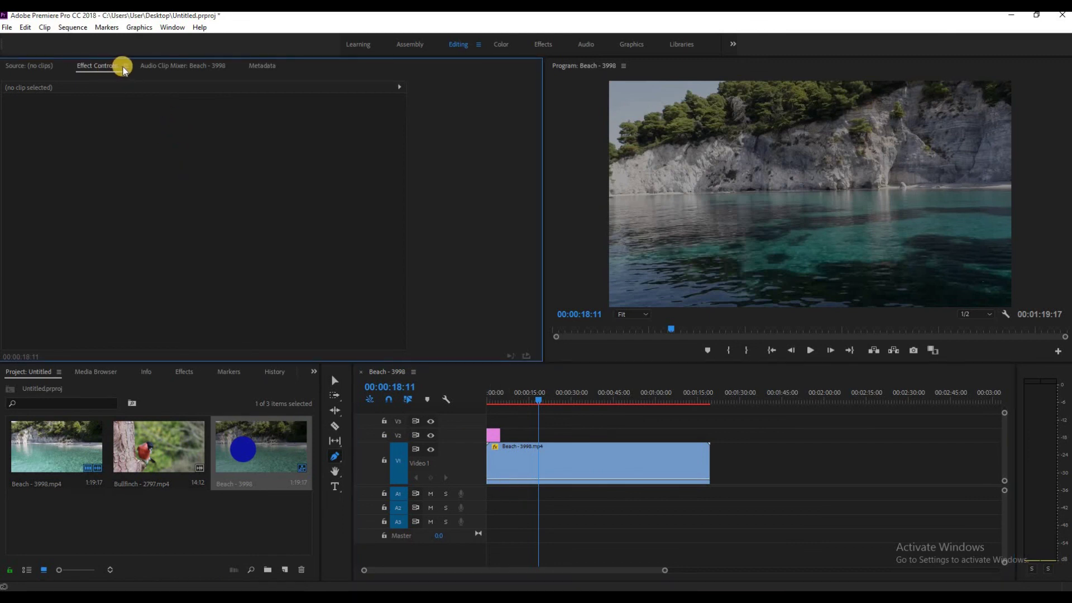
left_click(335, 380)
left_click(527, 467)
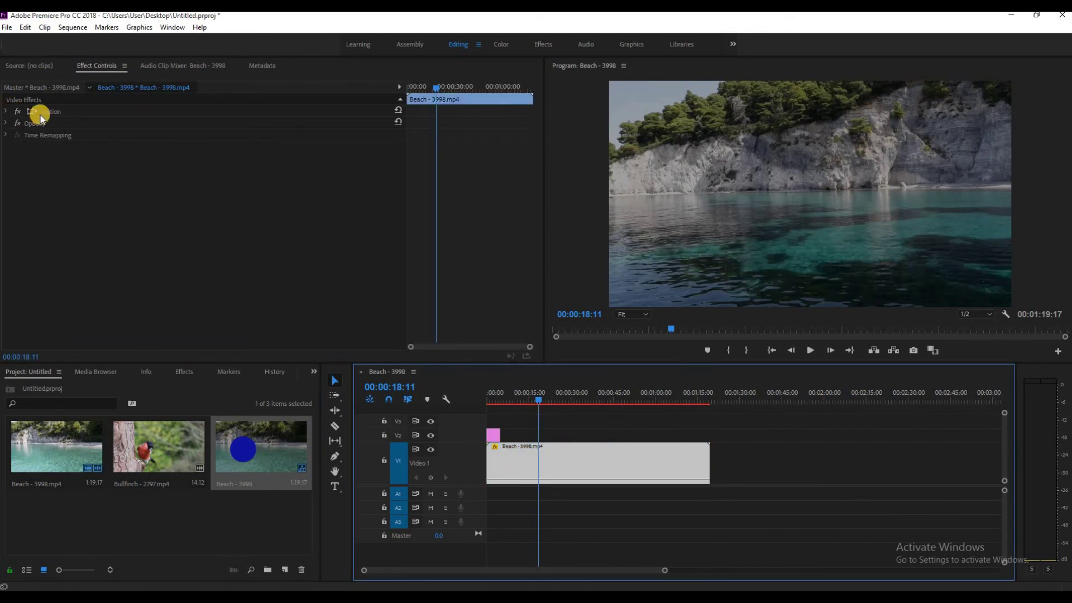
left_click(6, 123)
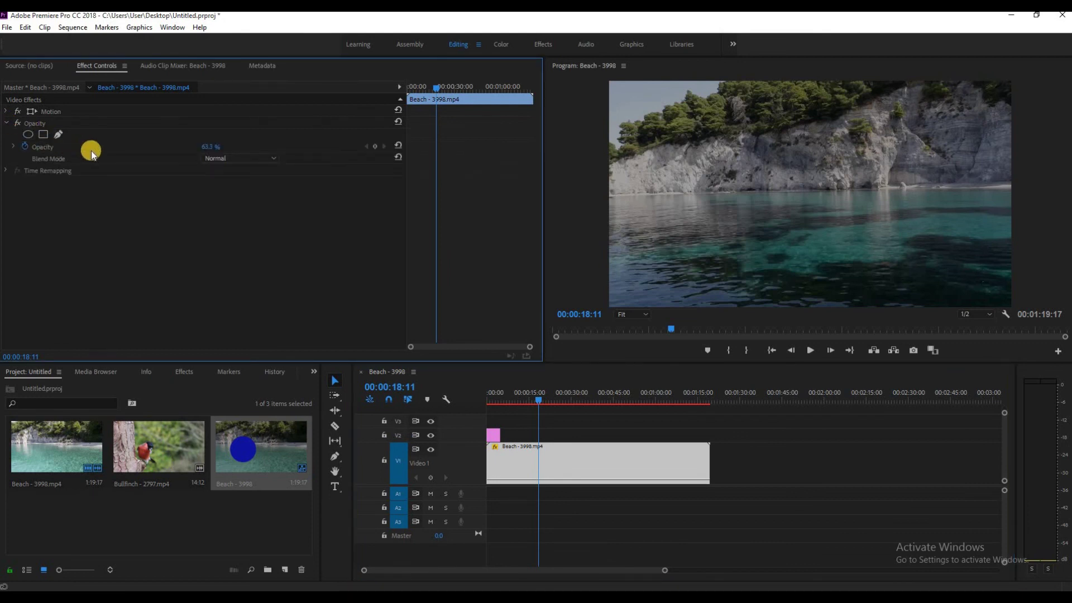